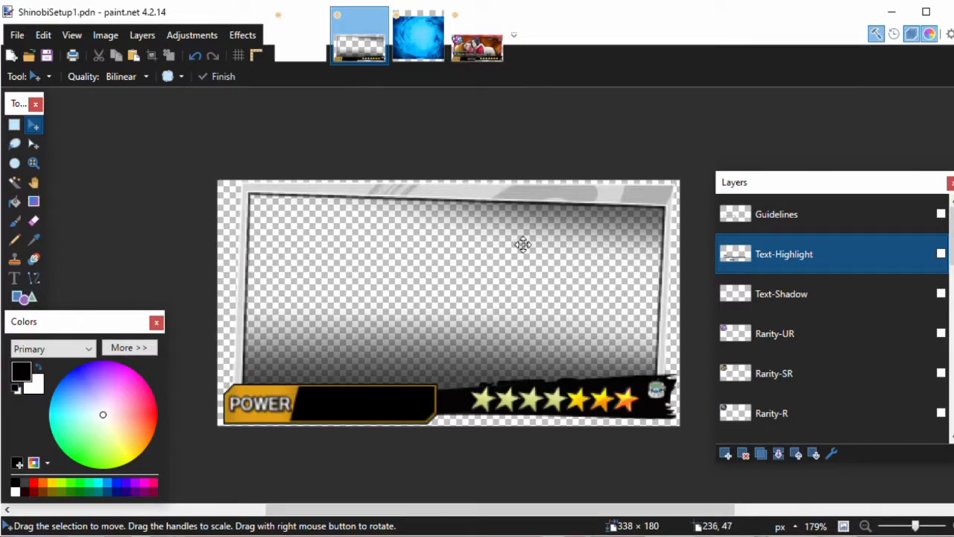
pyautogui.moveTo(472, 279); pyautogui.dragTo(481, 287)
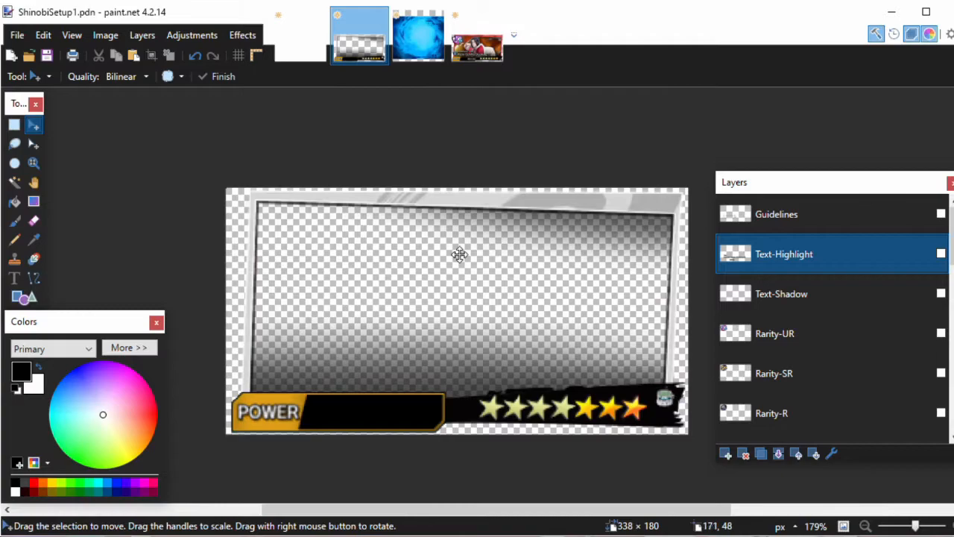
pyautogui.scroll(-5, 835, 268)
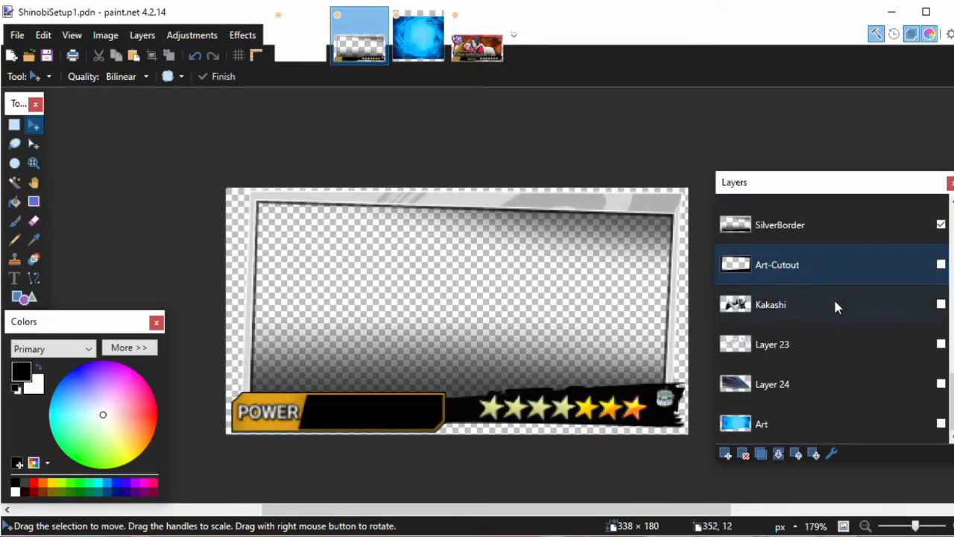
pyautogui.scroll(5, 833, 321)
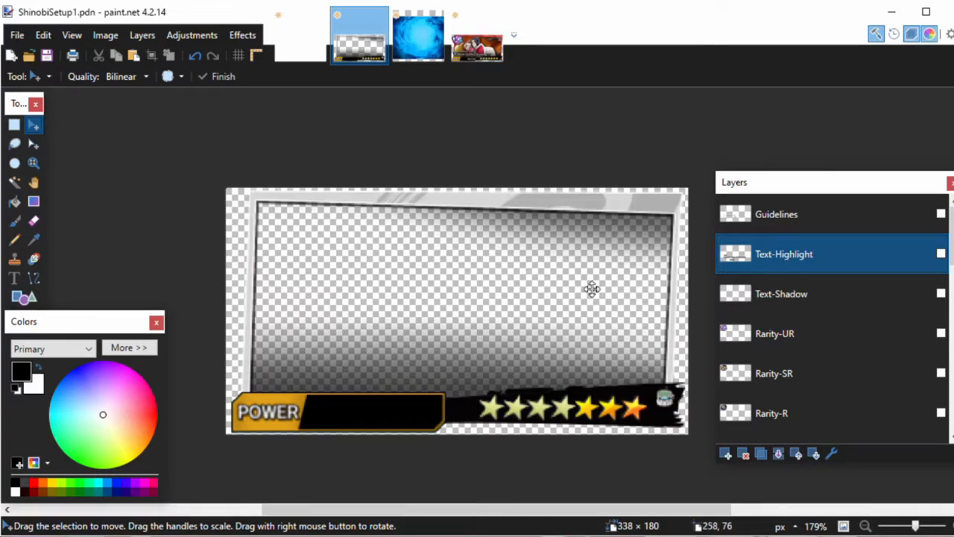
pyautogui.scroll(-8, 887, 242)
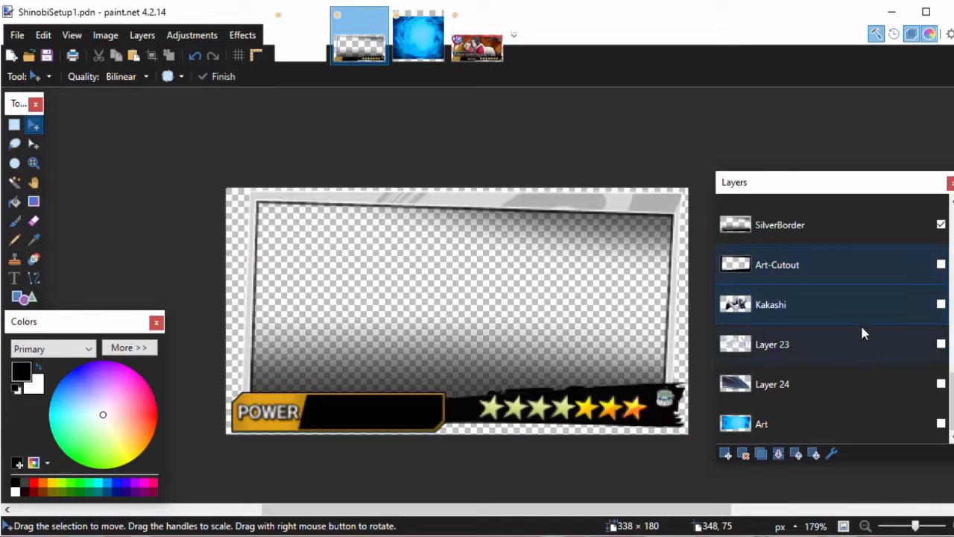
pyautogui.scroll(8, 881, 336)
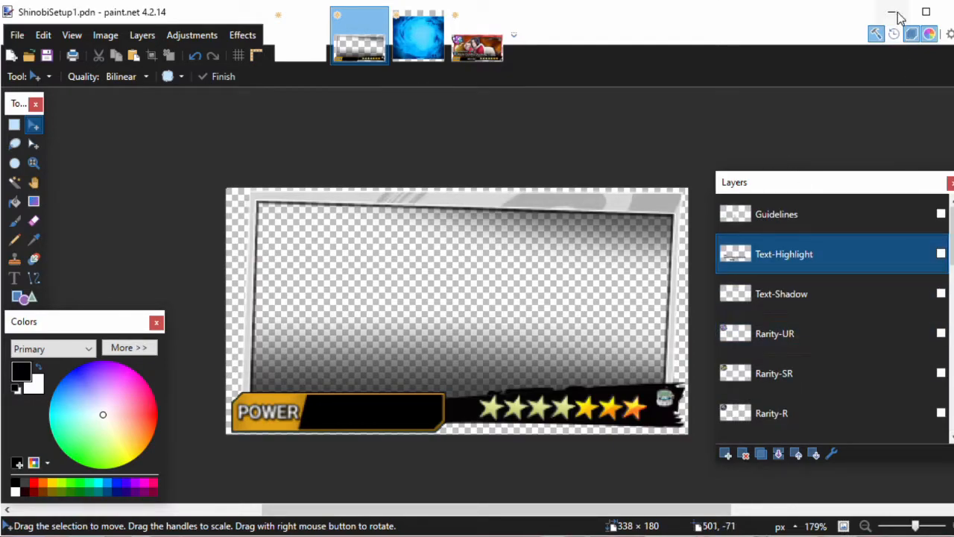
# Hide and restore the Layers window, and do the same with the Colors window.
pyautogui.click(911, 34)
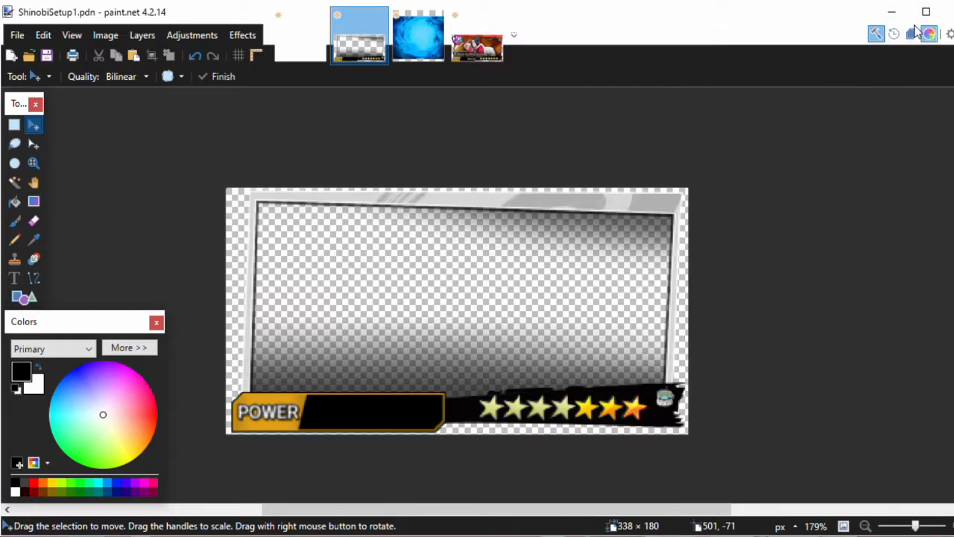
pyautogui.click(911, 33)
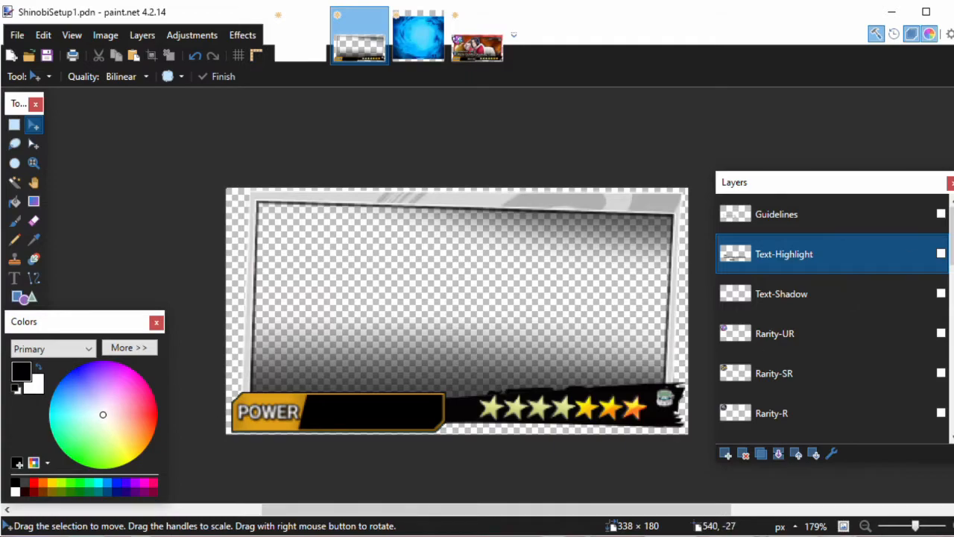
pyautogui.click(930, 35)
pyautogui.click(930, 35)
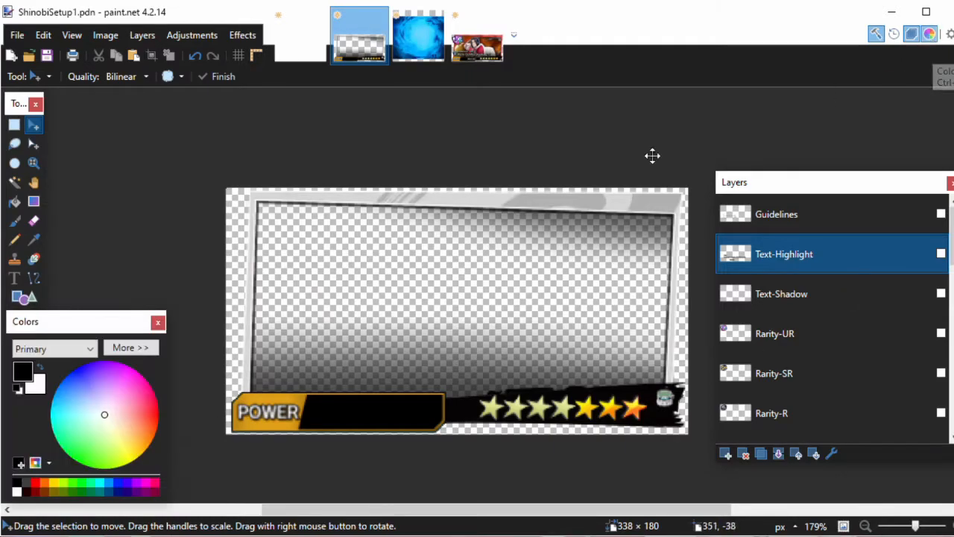
# Preview the UR and SR rarity badges on the card, leaving only the Rarity-UR layer visible.
pyautogui.scroll(-5, 895, 328)
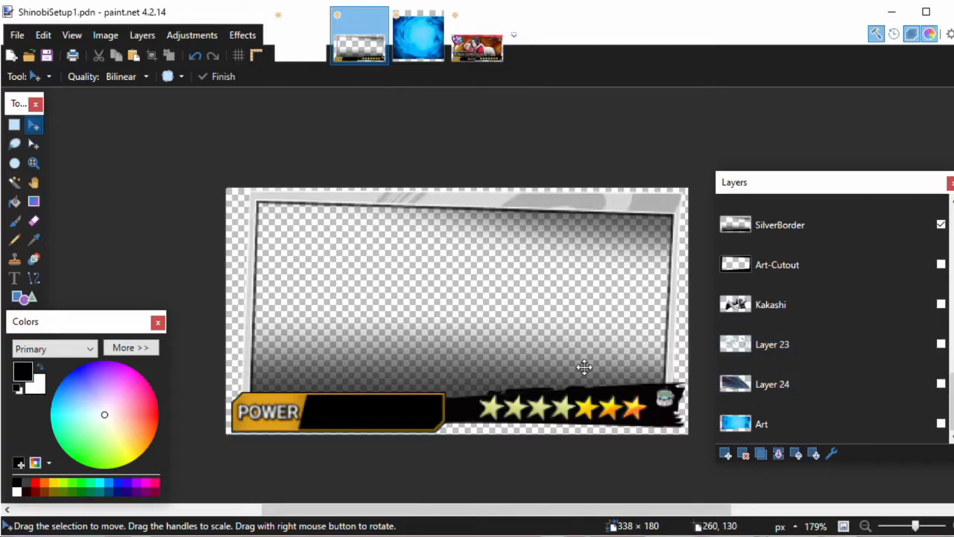
pyautogui.scroll(7, 834, 333)
pyautogui.click(941, 334)
pyautogui.click(941, 334)
pyautogui.click(942, 373)
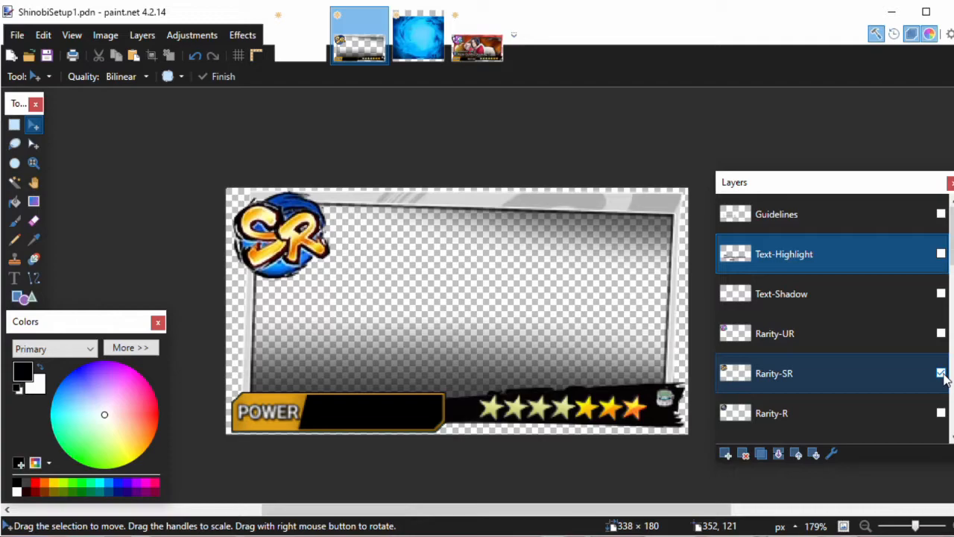
pyautogui.click(941, 374)
pyautogui.click(943, 334)
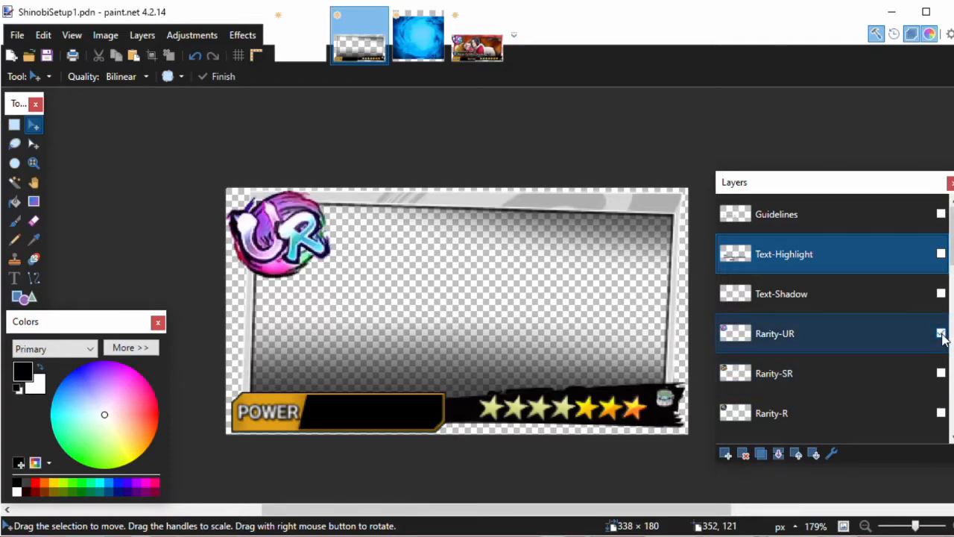
# Select the Type-D layer and toggle its badge on and off again.
pyautogui.moveTo(364, 292); pyautogui.dragTo(315, 267)
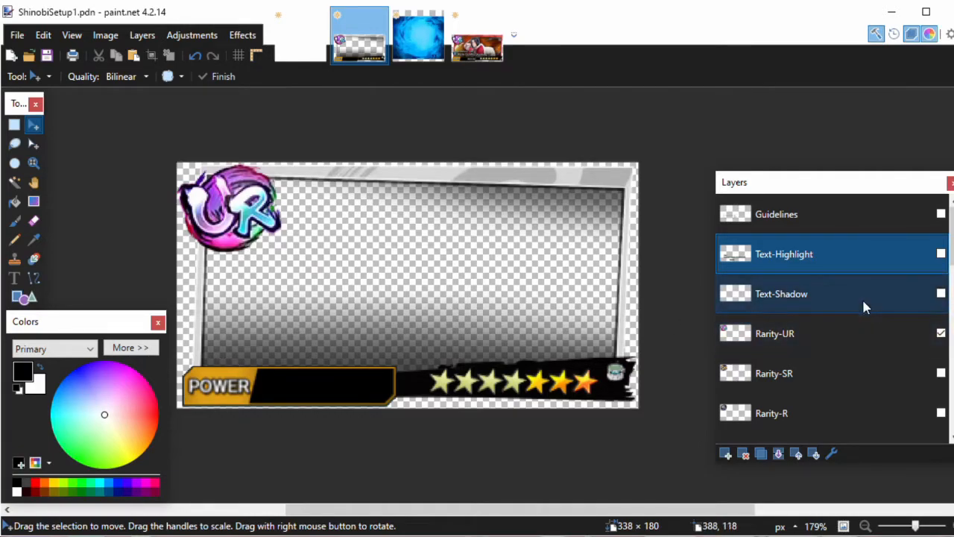
pyautogui.scroll(-3, 863, 300)
pyautogui.click(948, 261)
pyautogui.click(944, 260)
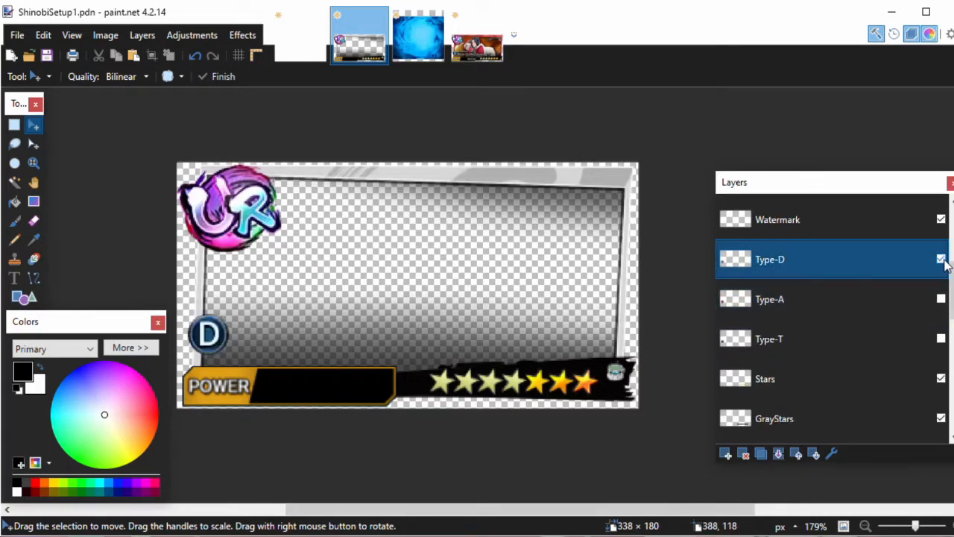
pyautogui.click(942, 259)
pyautogui.scroll(3, 932, 253)
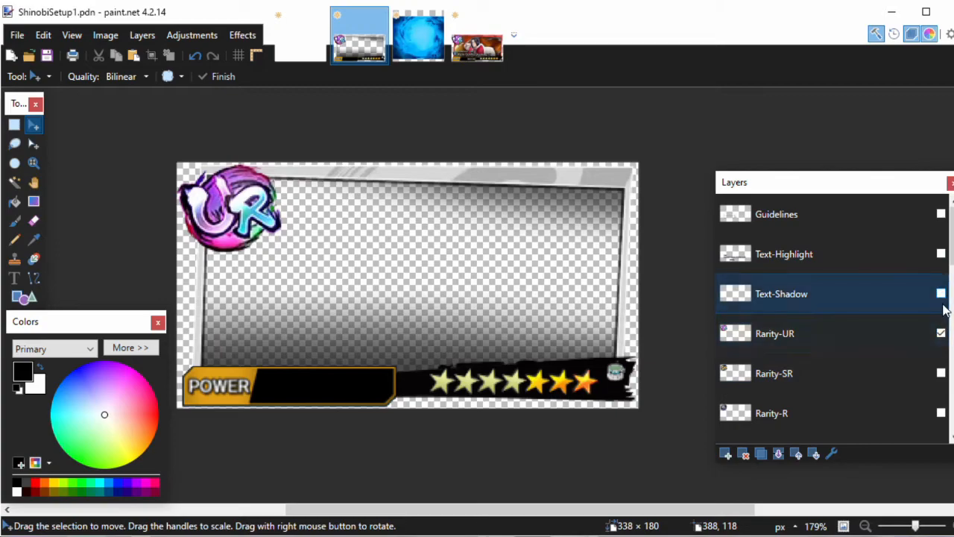
# Compare the rarity badges by toggling the Rarity-SR, Rarity-R and Rarity-UR layers, ending with only Rarity-UR shown.
pyautogui.click(941, 373)
pyautogui.click(941, 414)
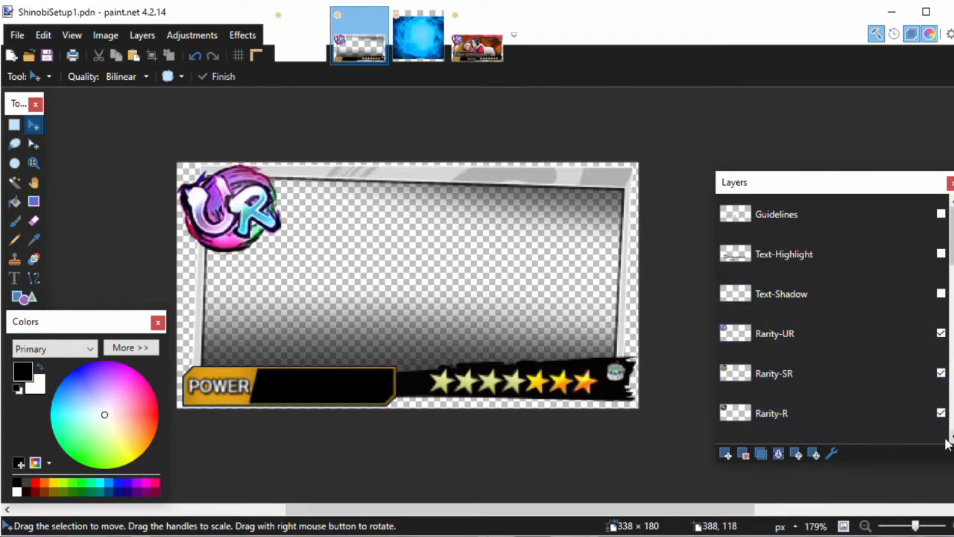
pyautogui.click(940, 414)
pyautogui.click(941, 373)
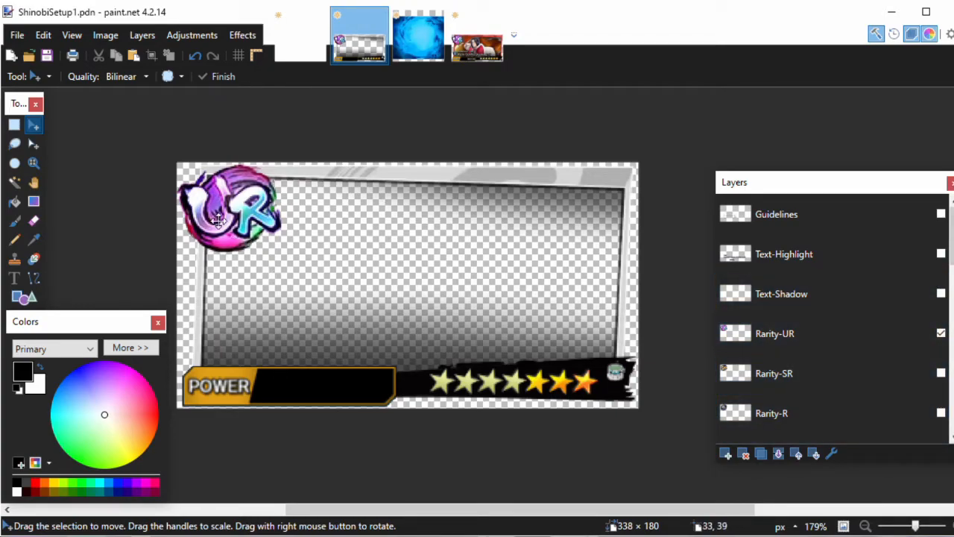
pyautogui.click(943, 335)
pyautogui.click(942, 375)
pyautogui.click(942, 374)
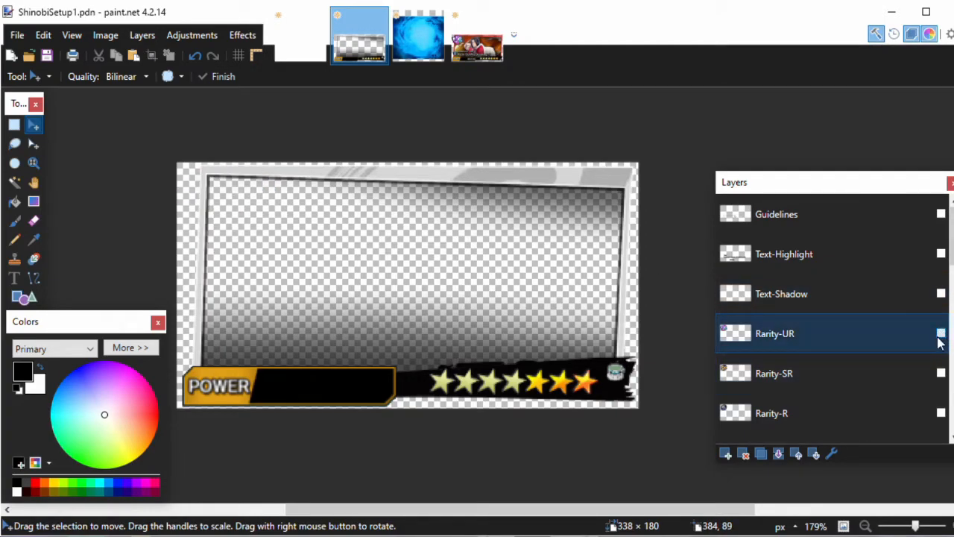
pyautogui.click(941, 334)
# Preview the PurpleBorder and BlueBorder layers on the card and hide both again.
pyautogui.scroll(-3, 904, 334)
pyautogui.scroll(-4, 894, 350)
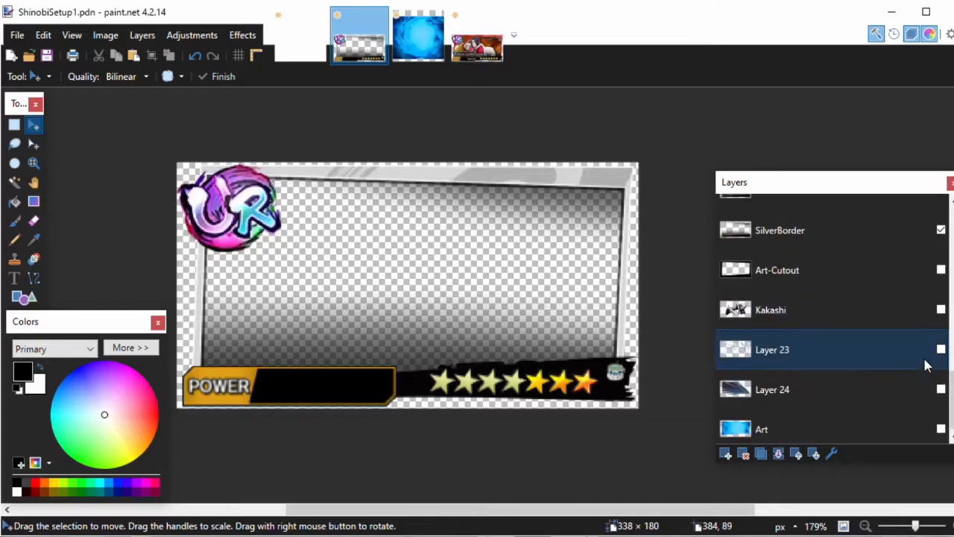
pyautogui.scroll(5, 916, 328)
pyautogui.click(941, 339)
pyautogui.click(941, 378)
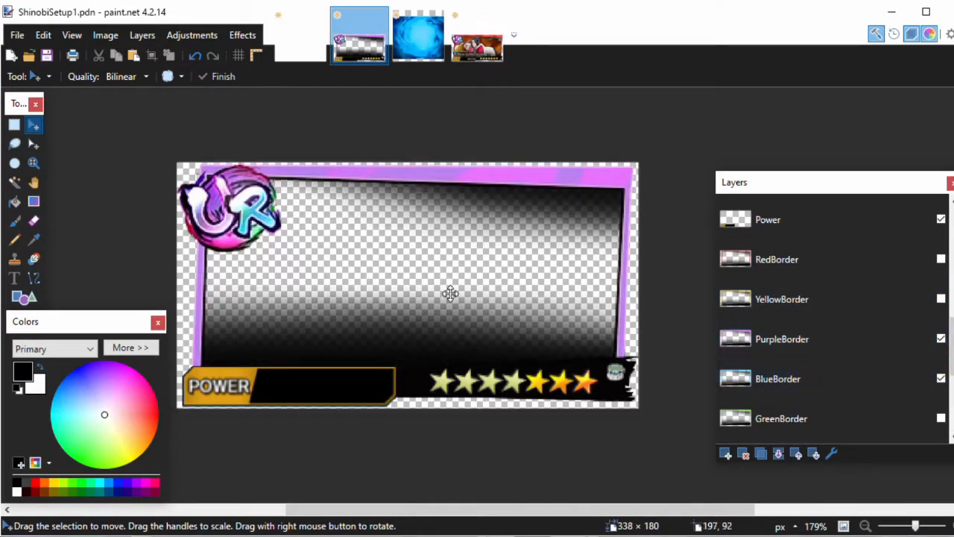
pyautogui.click(941, 338)
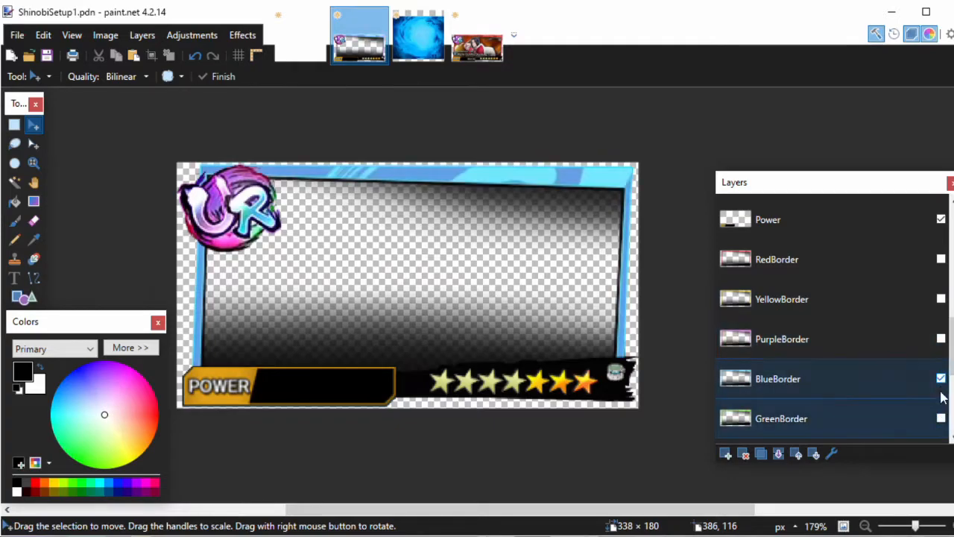
pyautogui.click(941, 378)
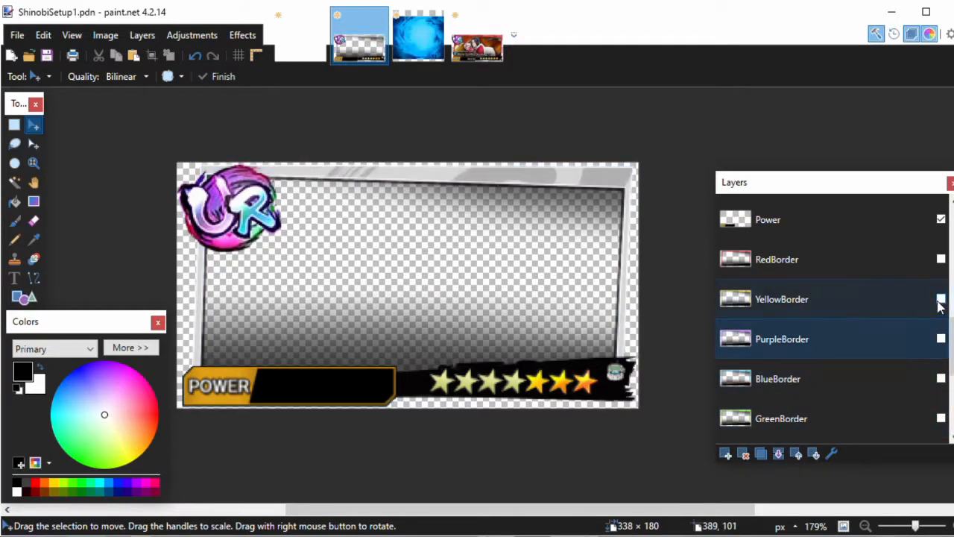
# Try the RedBorder layer, but keep BlueBorder as the card's frame and hide the SilverBorder layer.
pyautogui.click(941, 259)
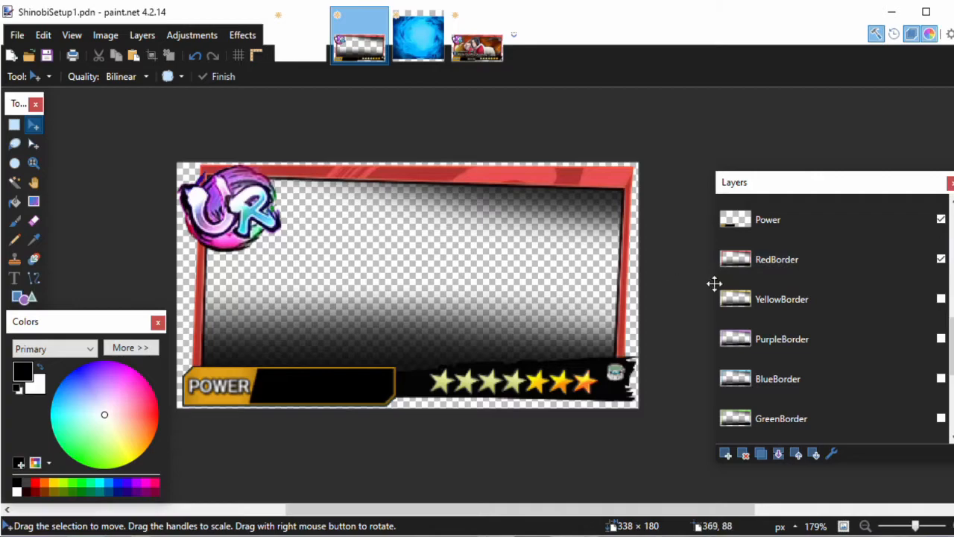
pyautogui.click(942, 379)
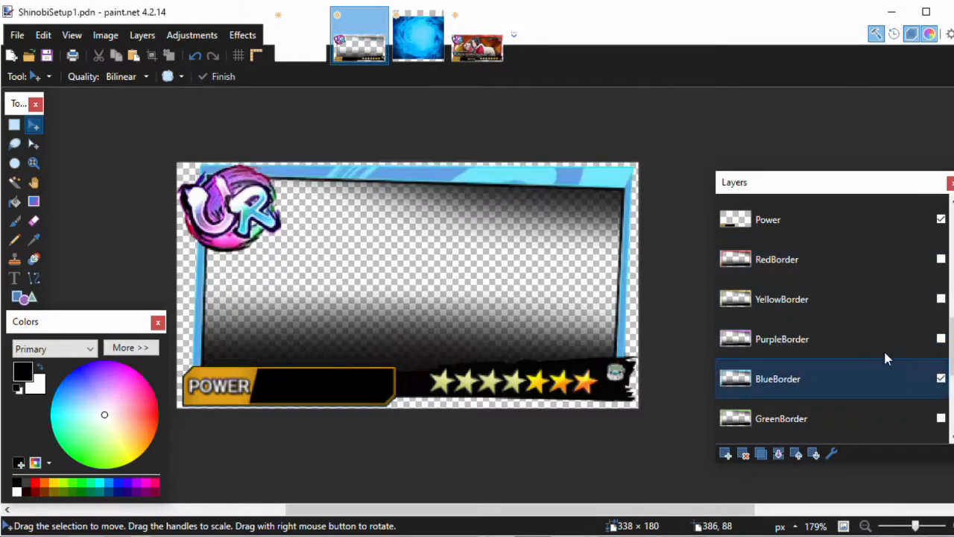
pyautogui.scroll(-3, 878, 357)
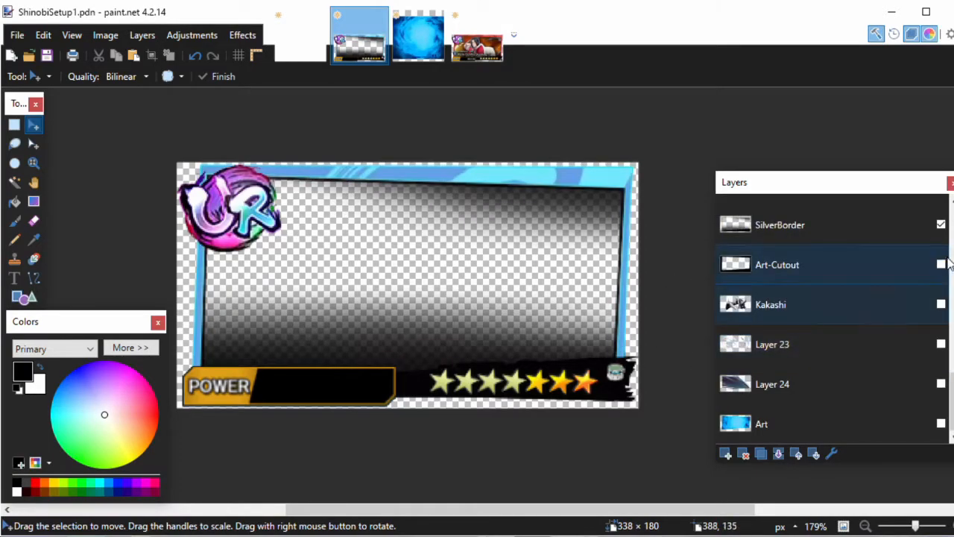
pyautogui.click(941, 224)
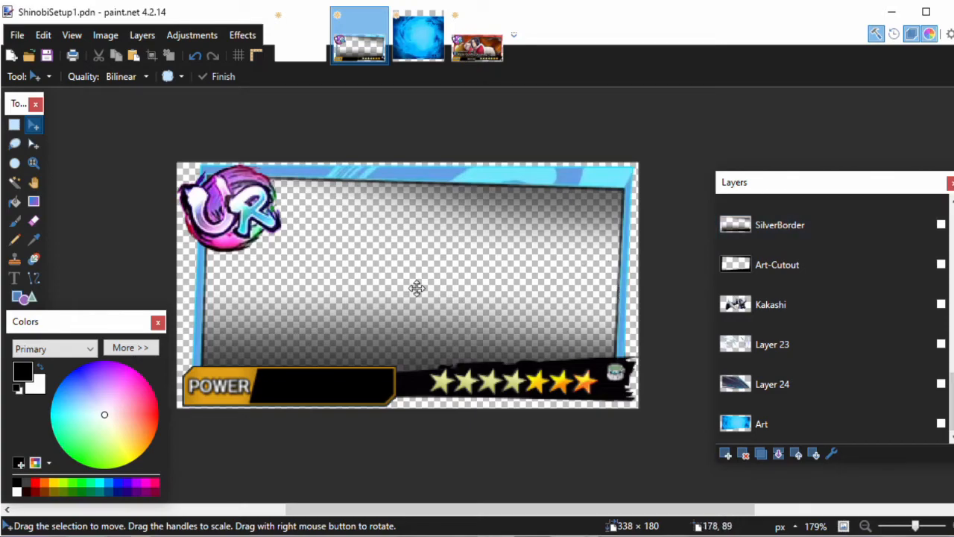
# Try the T and D type badges, leaving only the Type-A layer visible among the type layers.
pyautogui.scroll(10, 835, 360)
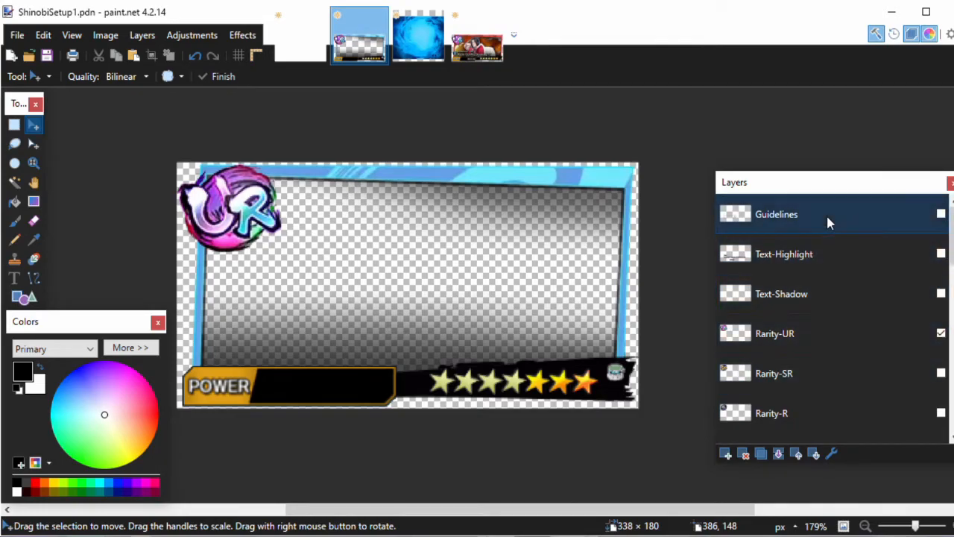
pyautogui.scroll(-5, 868, 343)
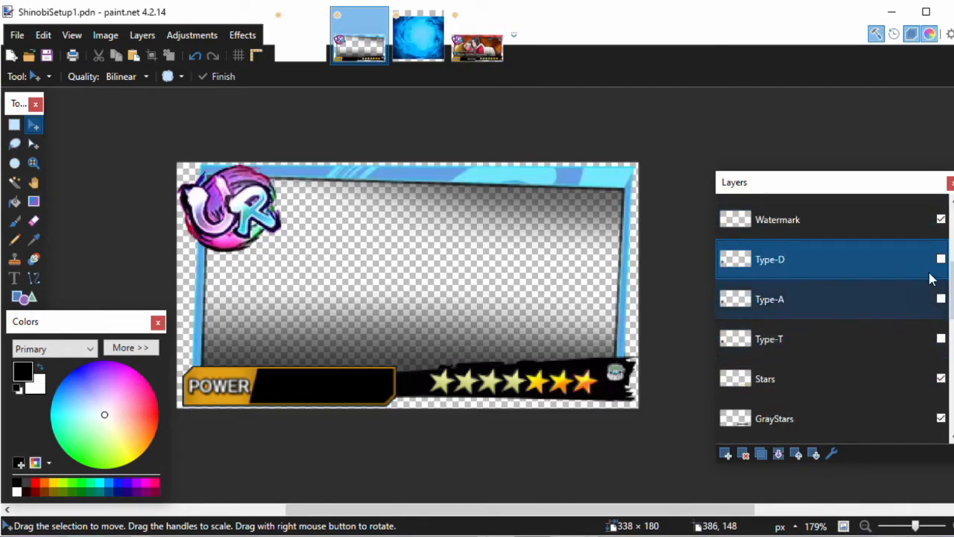
pyautogui.click(941, 339)
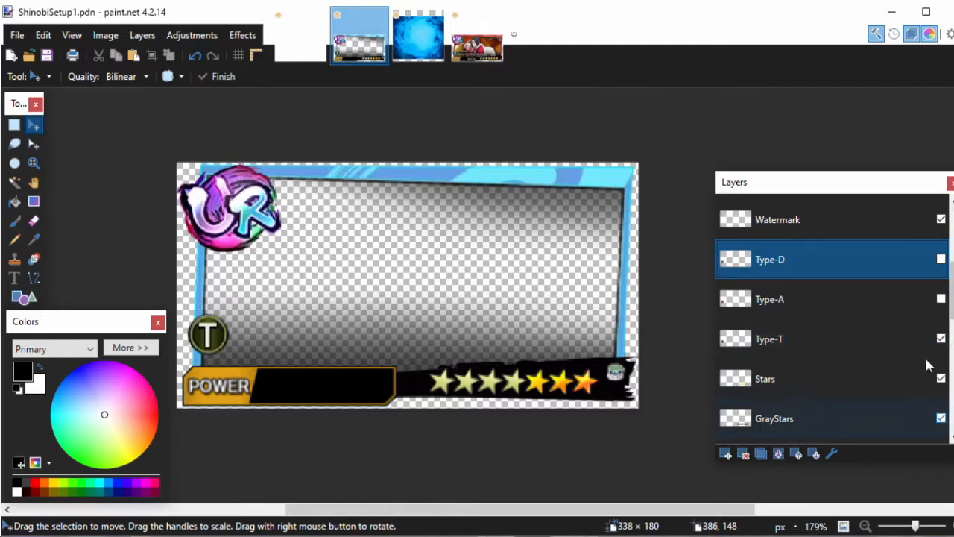
pyautogui.click(941, 259)
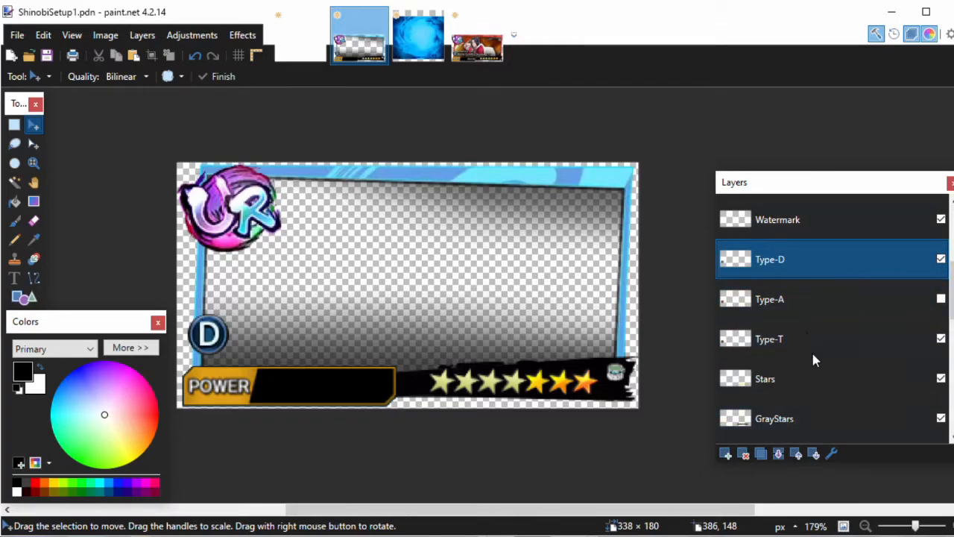
pyautogui.click(941, 259)
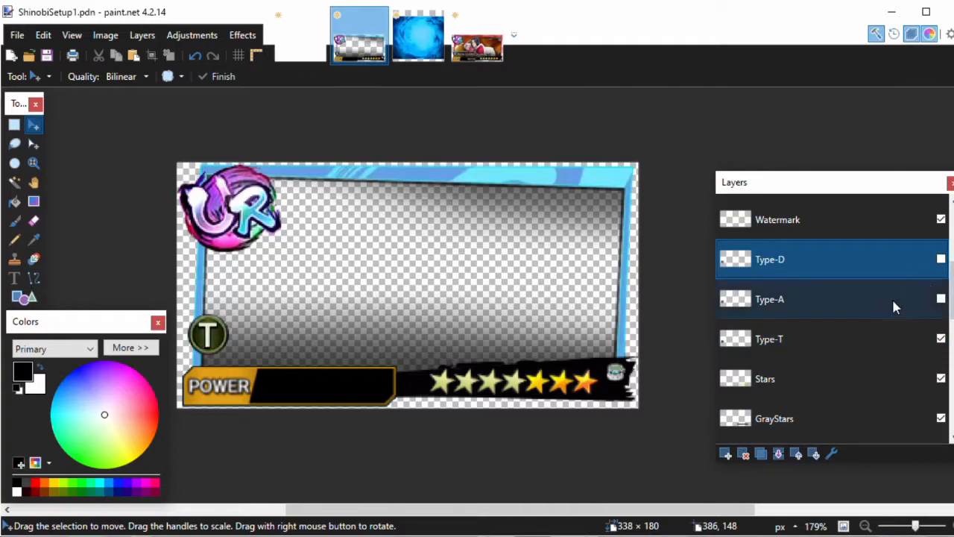
pyautogui.click(941, 298)
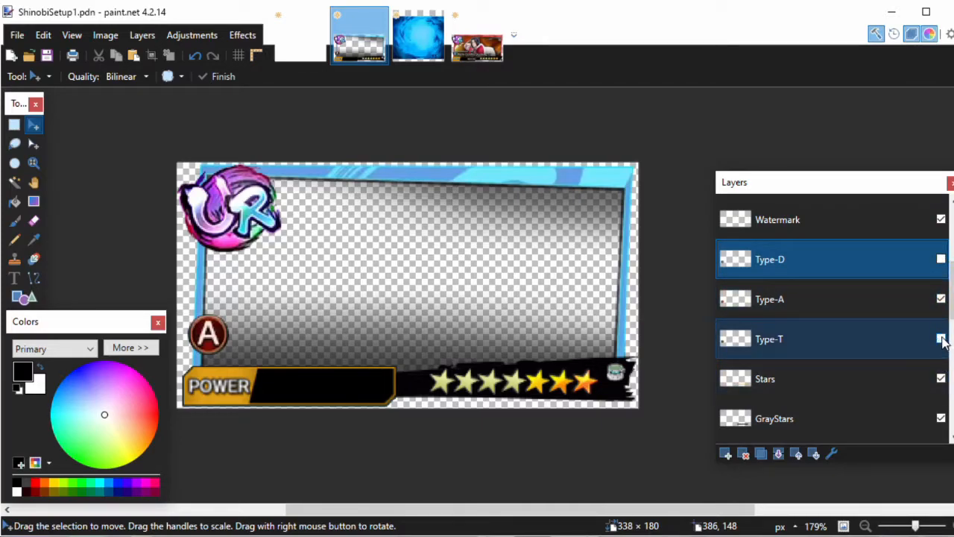
# Make the Kakashi character layer visible inside the card frame.
pyautogui.scroll(-8, 852, 365)
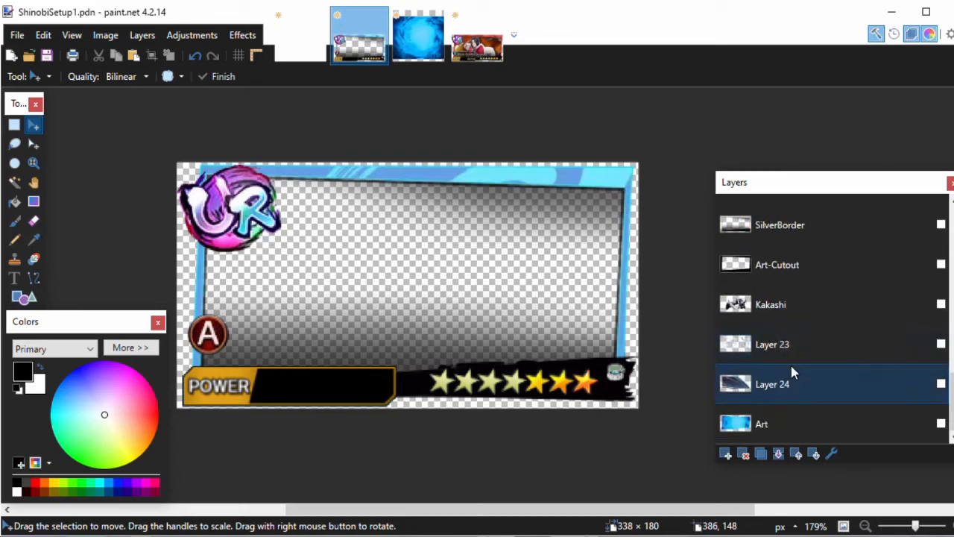
pyautogui.scroll(3, 861, 363)
pyautogui.scroll(-3, 812, 379)
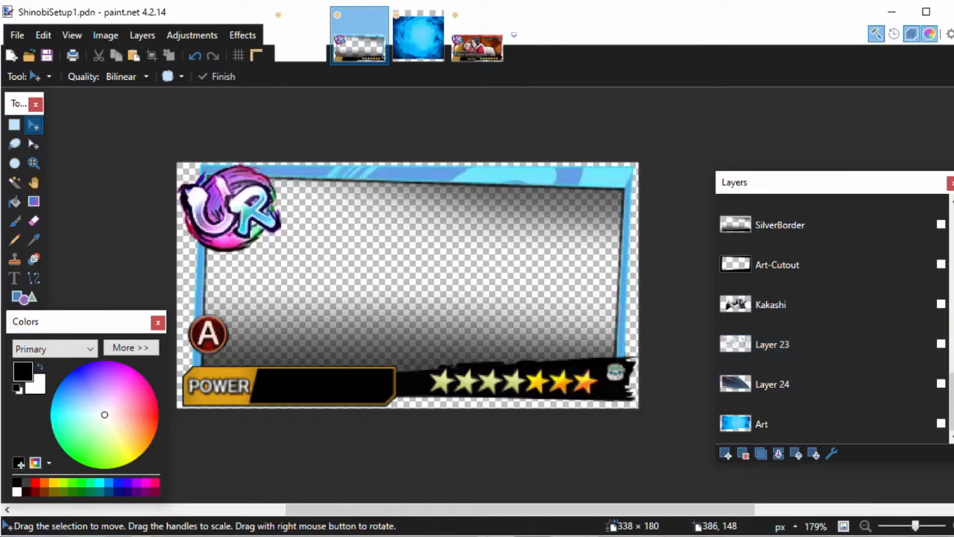
pyautogui.click(940, 304)
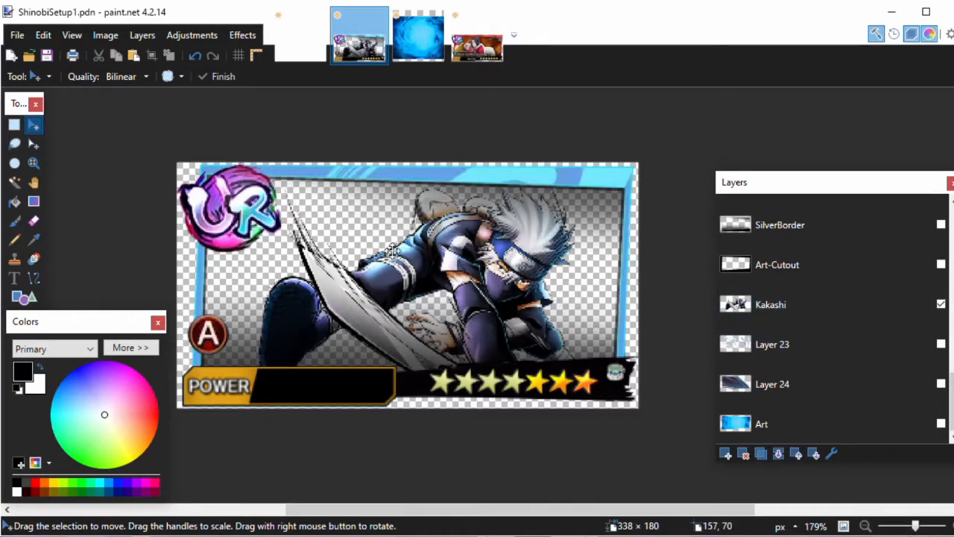
pyautogui.moveTo(412, 273); pyautogui.dragTo(436, 284)
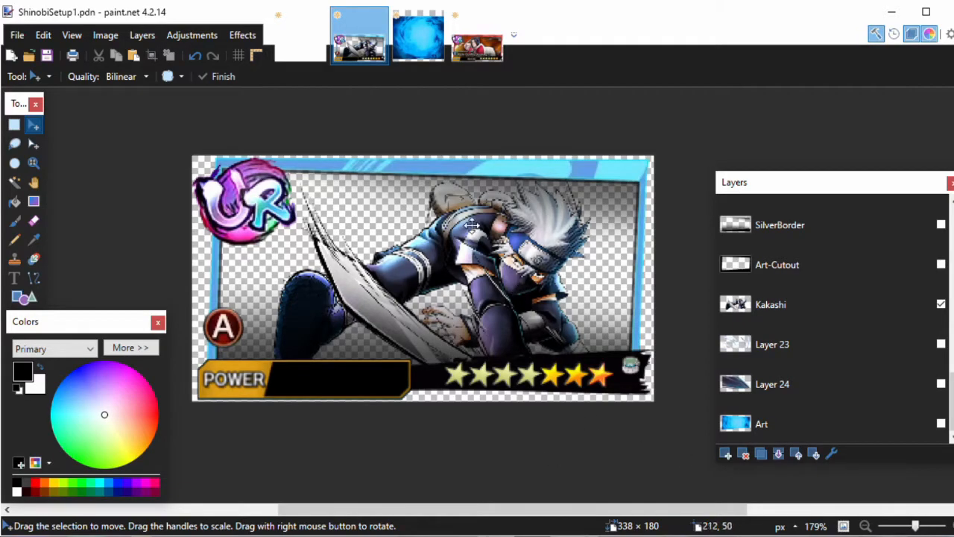
# Open the character PNG as a separate image, shift its artwork slightly upward, and return to the ShinobiSetup1 card.
pyautogui.hotkey('alt', 'Tab')
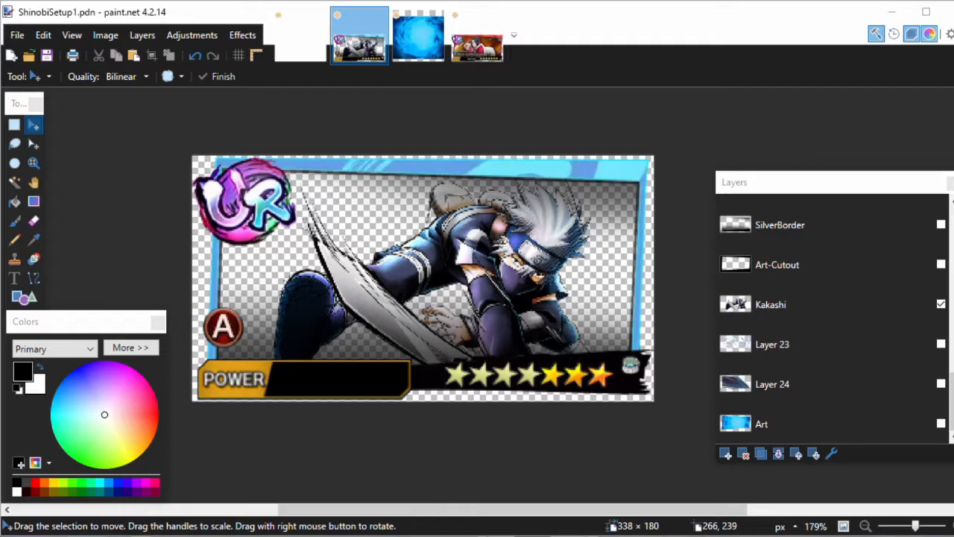
pyautogui.moveTo(608, 365); pyautogui.dragTo(604, 368)
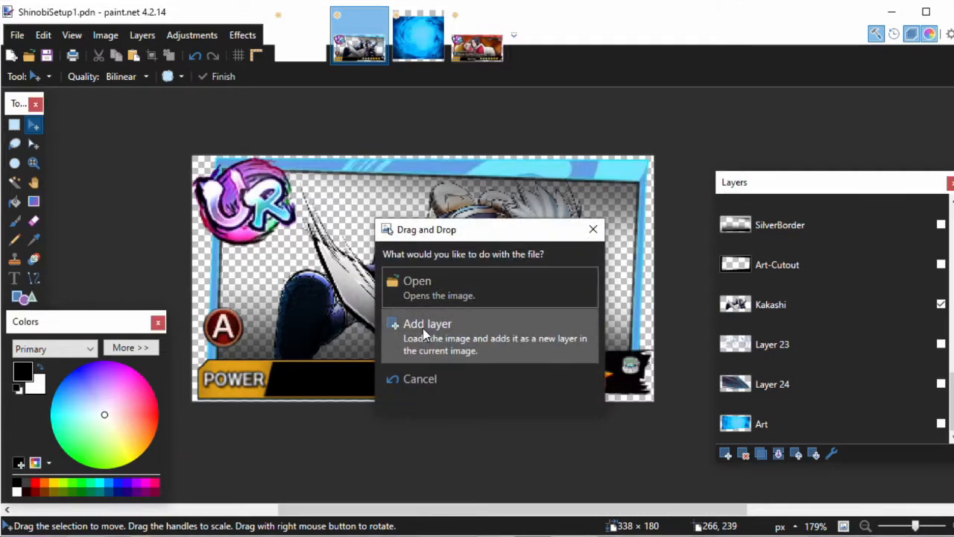
pyautogui.click(425, 284)
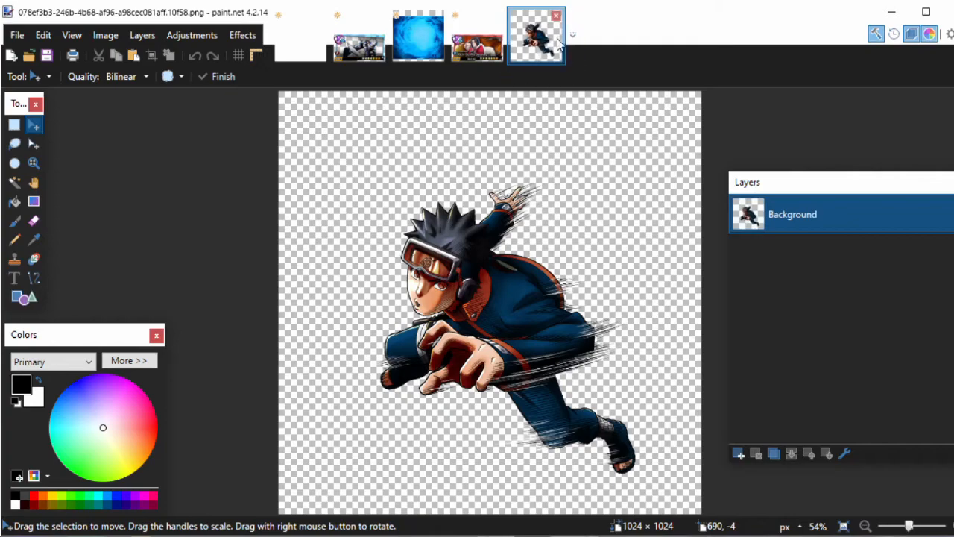
pyautogui.moveTo(519, 287); pyautogui.dragTo(524, 266)
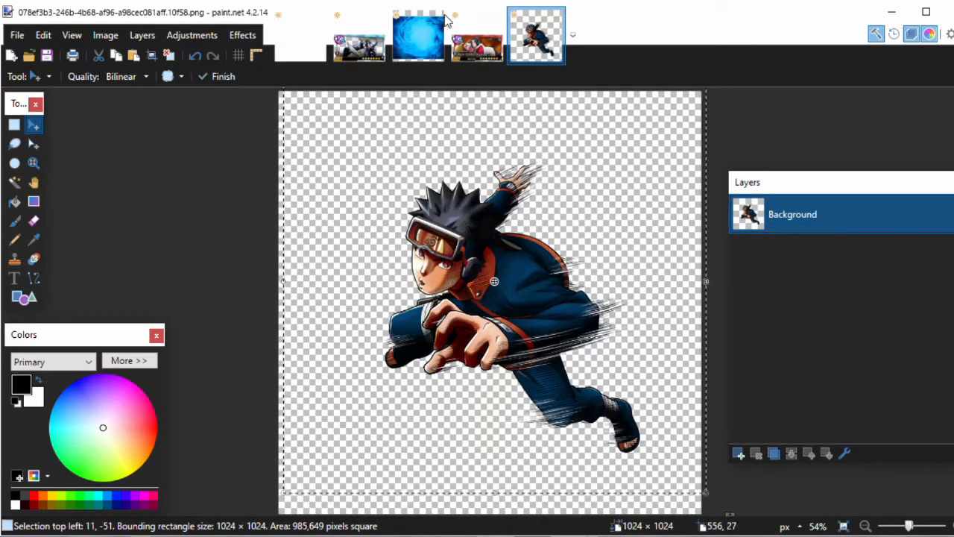
pyautogui.click(363, 52)
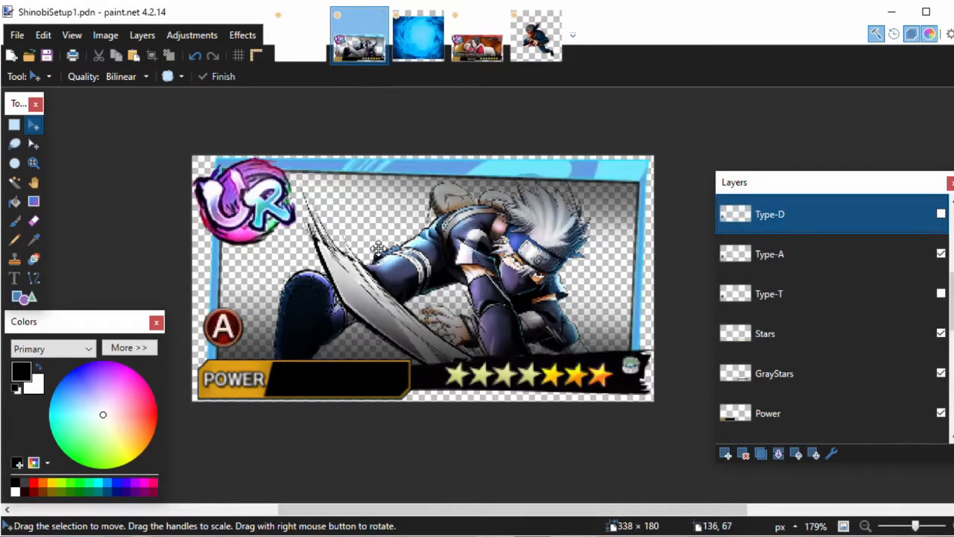
# Try pasting the copied character into the Kakashi layer with the canvas expanded to fit, and undo it.
pyautogui.scroll(-10, 835, 292)
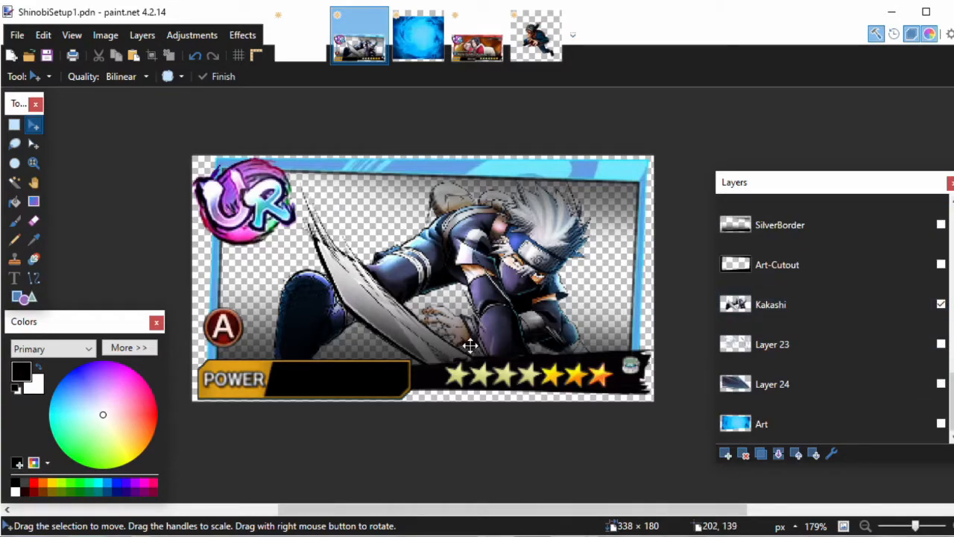
pyautogui.moveTo(593, 284); pyautogui.dragTo(614, 310)
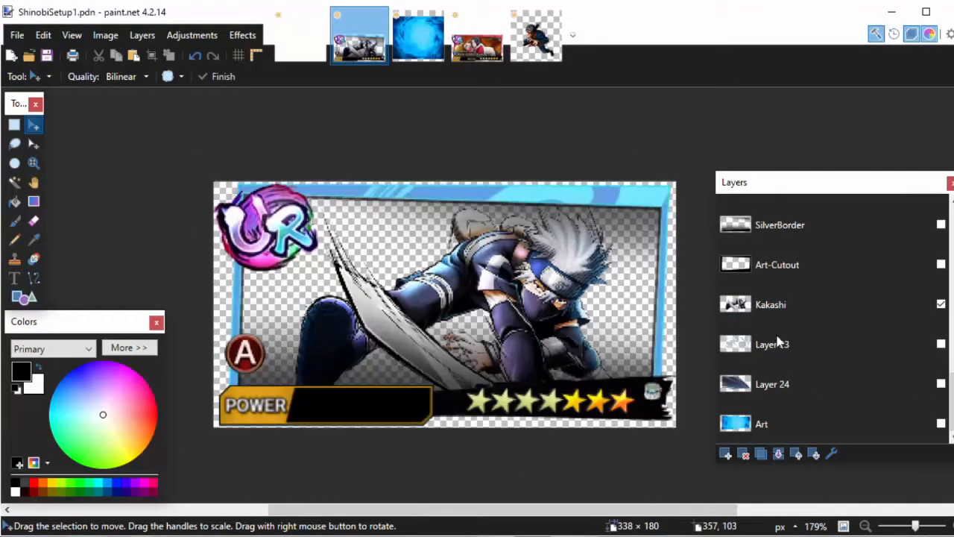
pyautogui.click(823, 306)
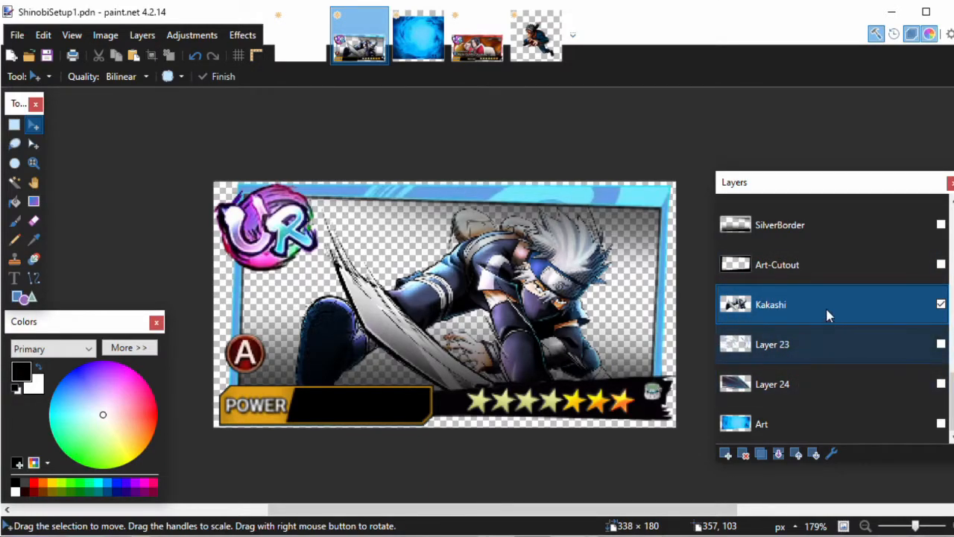
pyautogui.hotkey('ctrl', 'v')
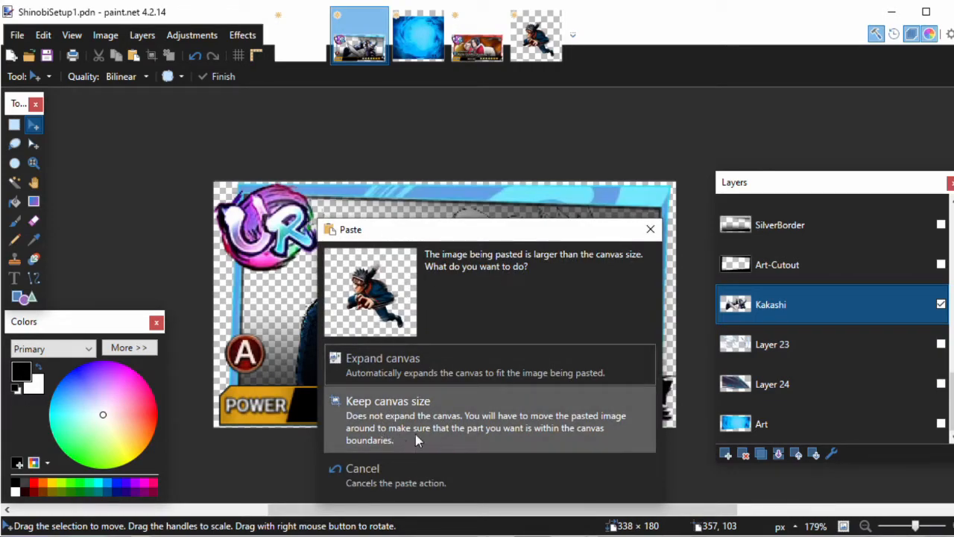
pyautogui.click(419, 370)
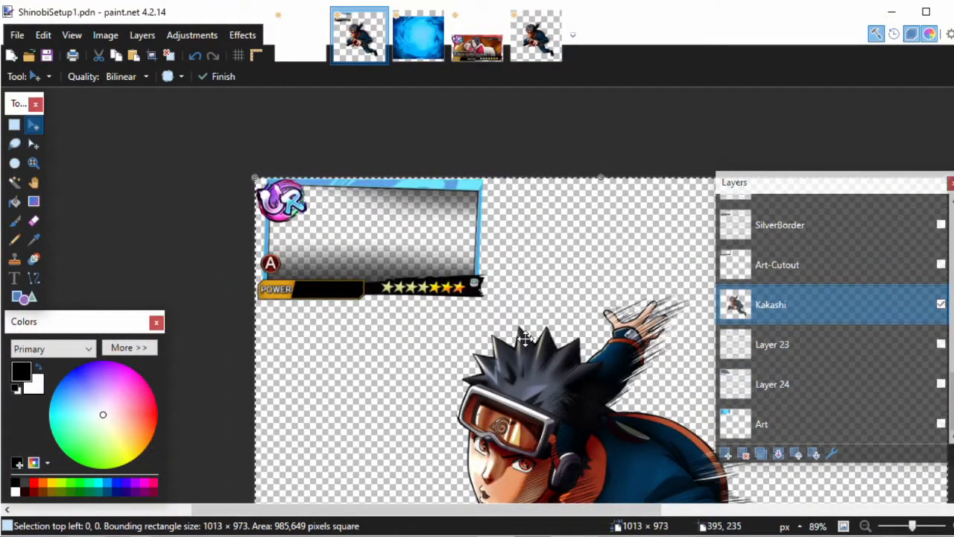
pyautogui.hotkey('ctrl', 'z')
pyautogui.moveTo(347, 264); pyautogui.dragTo(395, 295)
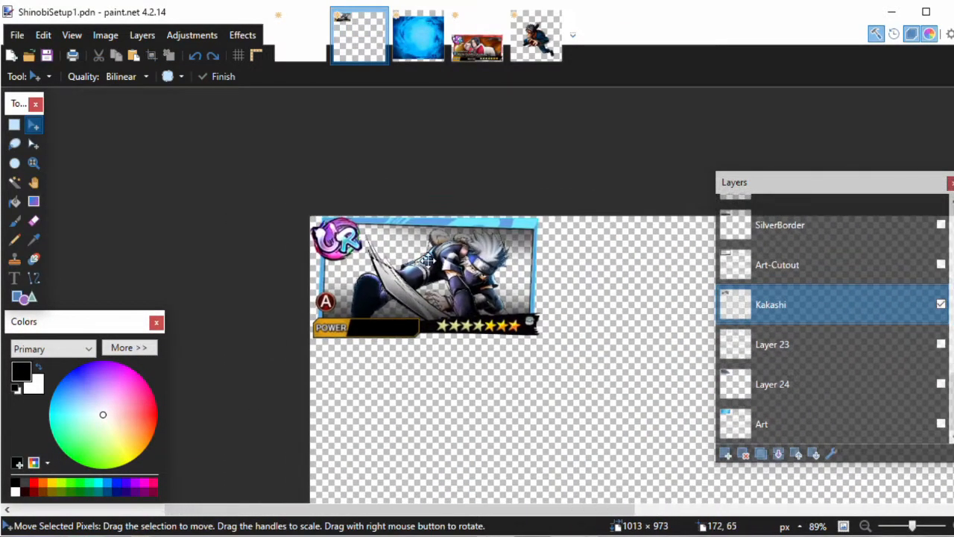
pyautogui.hotkey('ctrl', 'z')
pyautogui.hotkey('ctrl', 'b')
# Try pasting the copied character into the Kakashi layer at the existing canvas size and repositioning it over the card.
pyautogui.hotkey('ctrl', 'v')
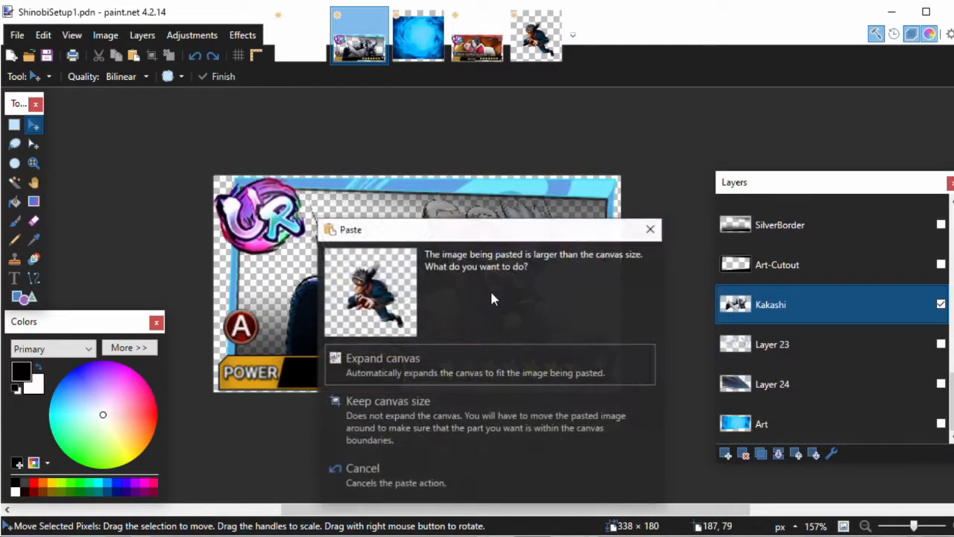
pyautogui.click(437, 422)
pyautogui.moveTo(498, 225); pyautogui.dragTo(389, 136)
pyautogui.scroll(-9, 387, 243)
pyautogui.moveTo(306, 222); pyautogui.dragTo(308, 266)
pyautogui.moveTo(184, 136); pyautogui.dragTo(313, 271)
pyautogui.moveTo(478, 356); pyautogui.dragTo(414, 249)
pyautogui.moveTo(419, 304); pyautogui.dragTo(427, 324)
pyautogui.moveTo(435, 299); pyautogui.dragTo(446, 323)
# Undo the character paste and its repositioning in the Kakashi layer.
pyautogui.hotkey('ctrl', 'z')
pyautogui.hotkey('ctrl', 'z')
pyautogui.hotkey('ctrl', 'z')
pyautogui.hotkey('ctrl', 'z')
pyautogui.hotkey('ctrl', 'z')
pyautogui.hotkey('ctrl', 'z')
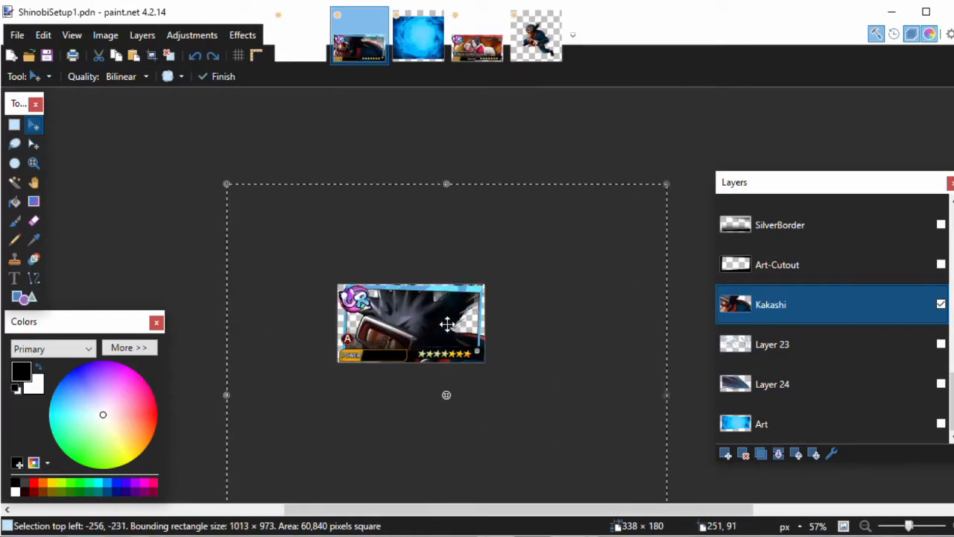
# Make the Art layer visible as the background behind the Kakashi character.
pyautogui.scroll(5, 416, 329)
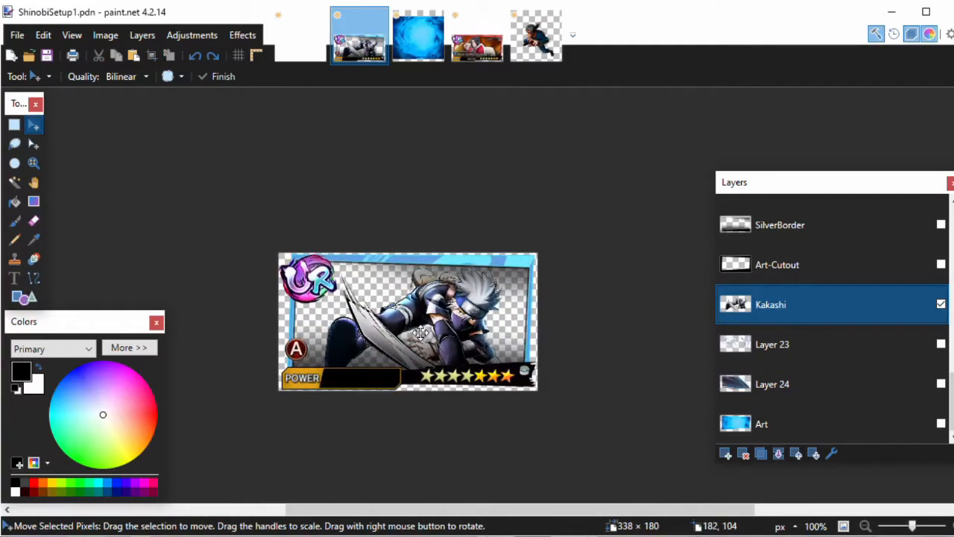
pyautogui.scroll(5, 457, 318)
pyautogui.moveTo(364, 318); pyautogui.dragTo(422, 292)
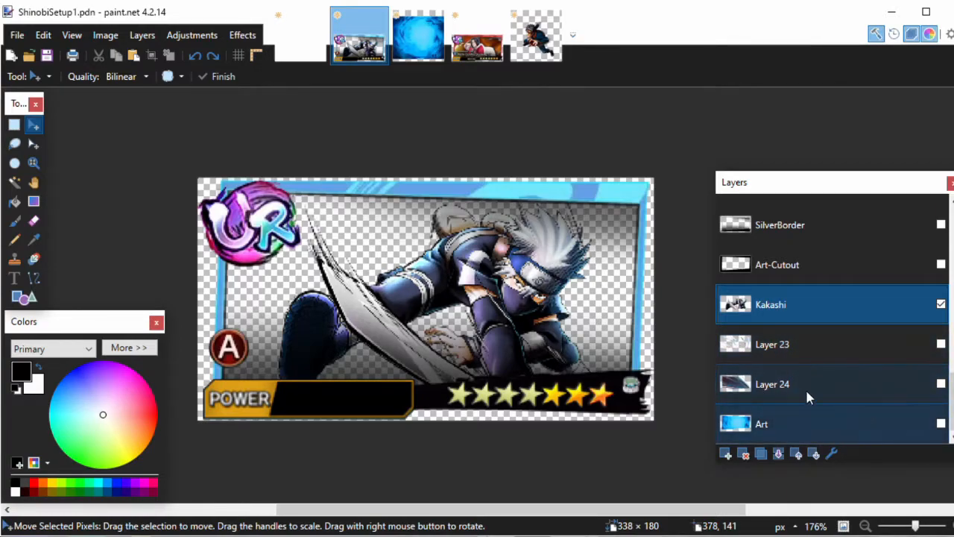
pyautogui.click(941, 424)
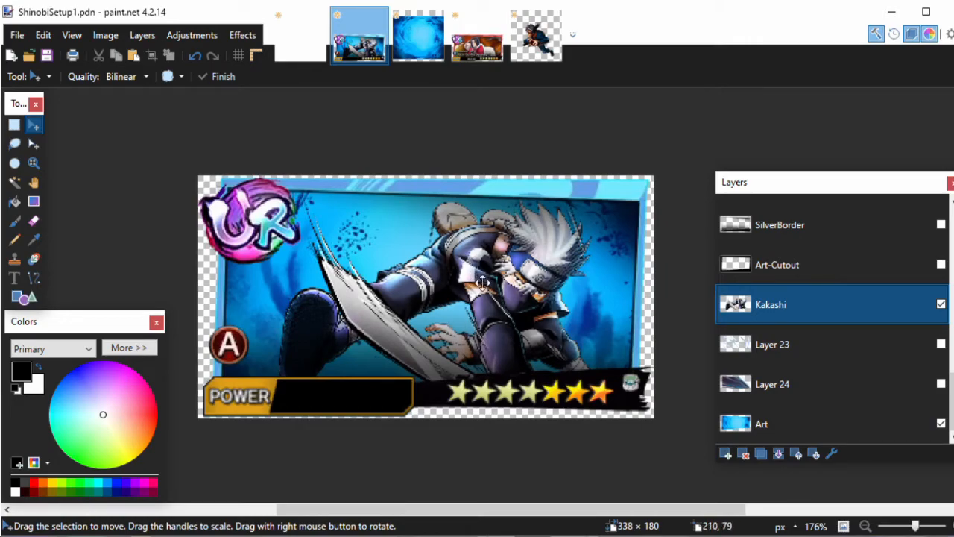
pyautogui.moveTo(505, 337); pyautogui.dragTo(535, 335)
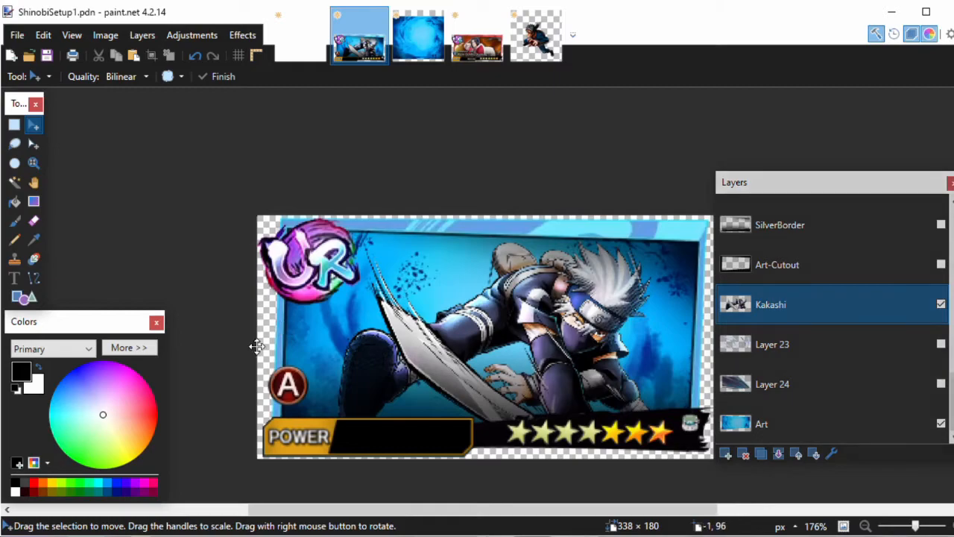
pyautogui.scroll(3, 261, 339)
pyautogui.moveTo(289, 329); pyautogui.dragTo(282, 305)
# Open the red and blue background image separately and paste it into the card's Art layer, keeping the canvas size.
pyautogui.moveTo(953, 334); pyautogui.dragTo(512, 334)
pyautogui.click(436, 296)
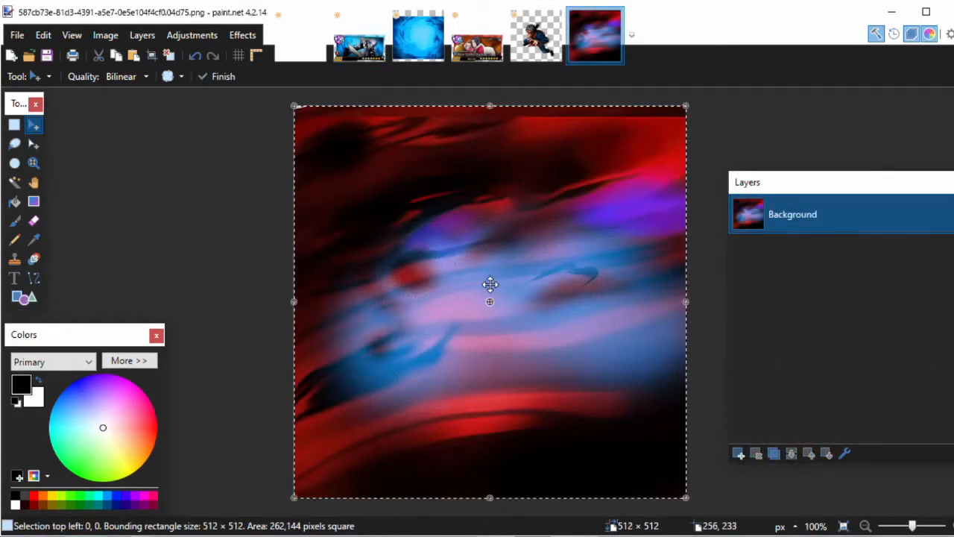
pyautogui.click(360, 35)
pyautogui.click(785, 431)
pyautogui.hotkey('ctrl', 'v')
pyautogui.click(475, 433)
pyautogui.hotkey('ctrl', '0')
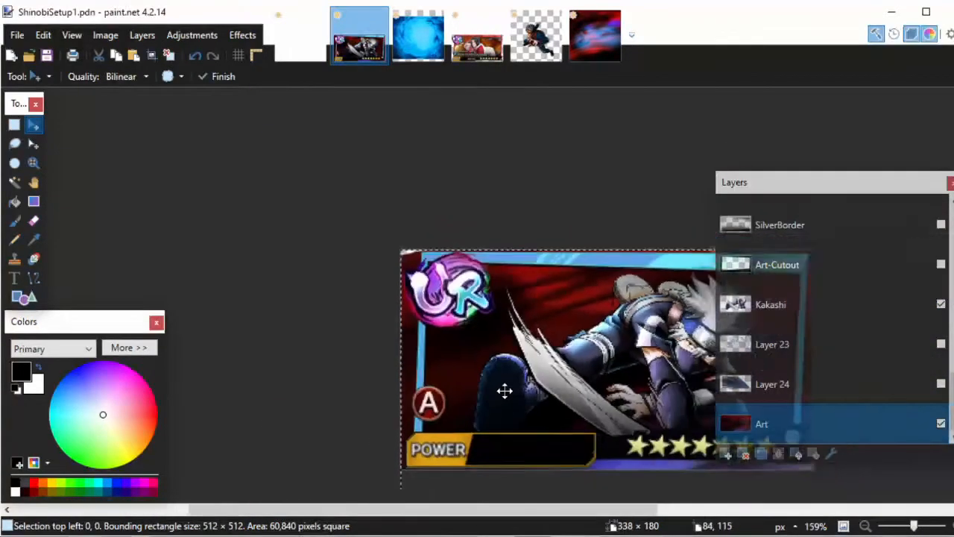
# Preview the Art-Cutout layer, hide it again, and select its area surrounding the artwork window with the Magic Wand.
pyautogui.scroll(4, 356, 281)
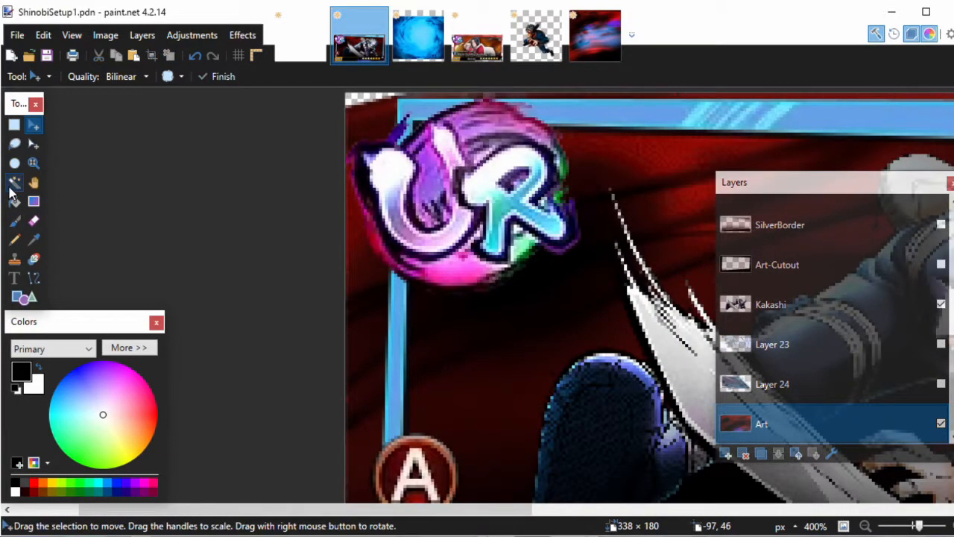
pyautogui.click(13, 184)
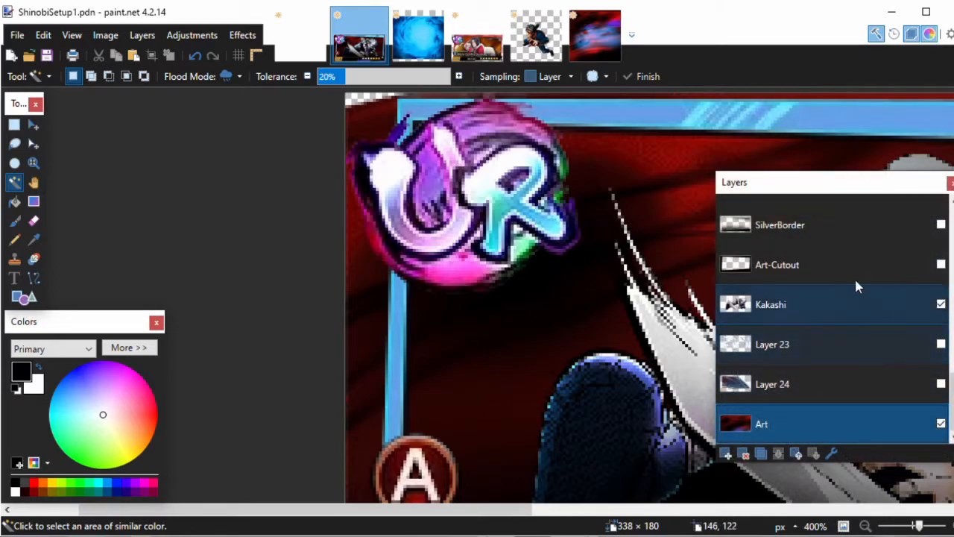
pyautogui.click(818, 266)
pyautogui.click(941, 265)
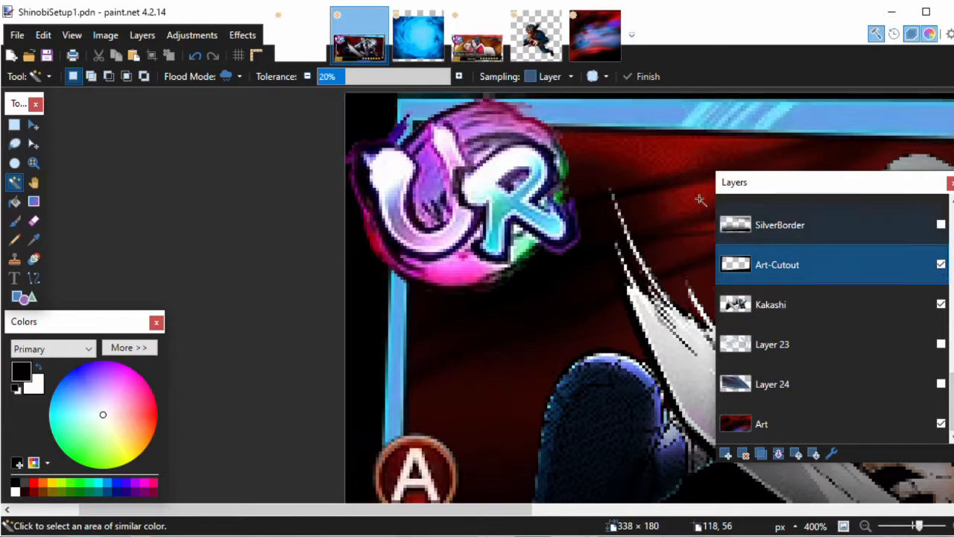
pyautogui.keyDown('ctrl'); pyautogui.scroll(-2, 527, 185); pyautogui.keyUp('ctrl')
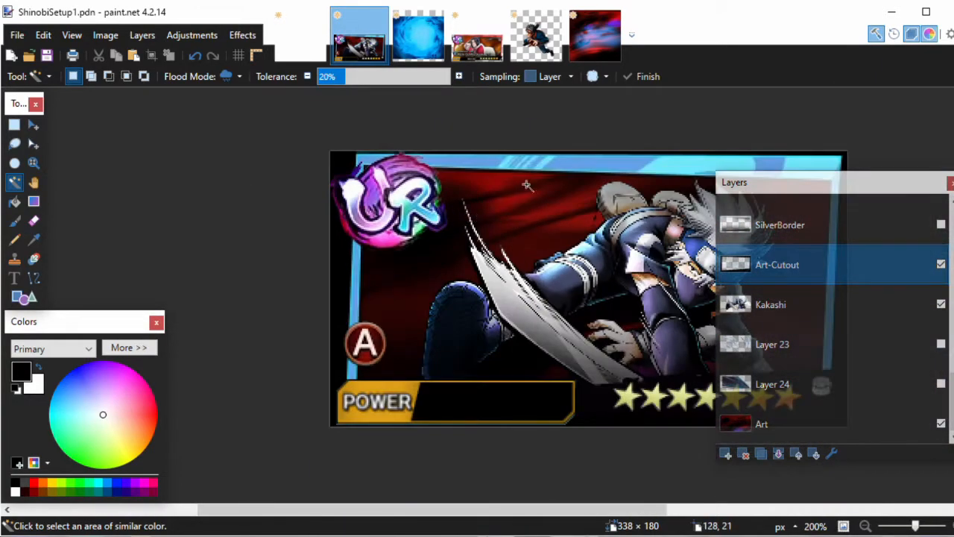
pyautogui.moveTo(527, 185); pyautogui.dragTo(487, 174)
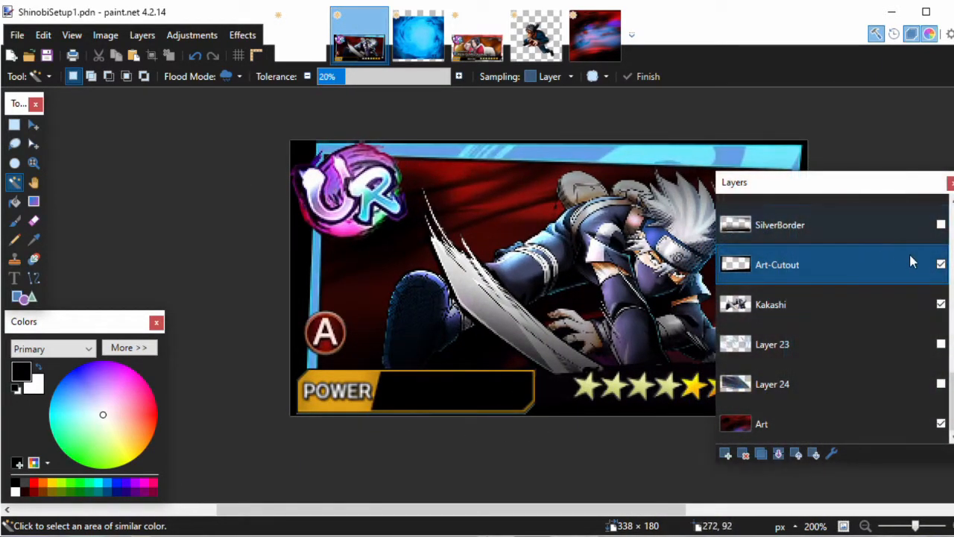
pyautogui.click(941, 265)
pyautogui.scroll(5, 290, 251)
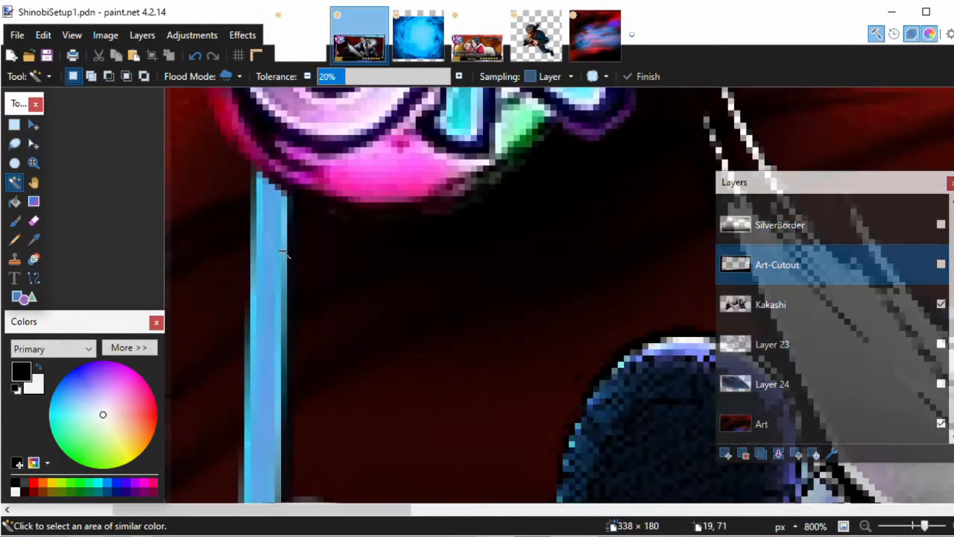
pyautogui.scroll(-6, 470, 258)
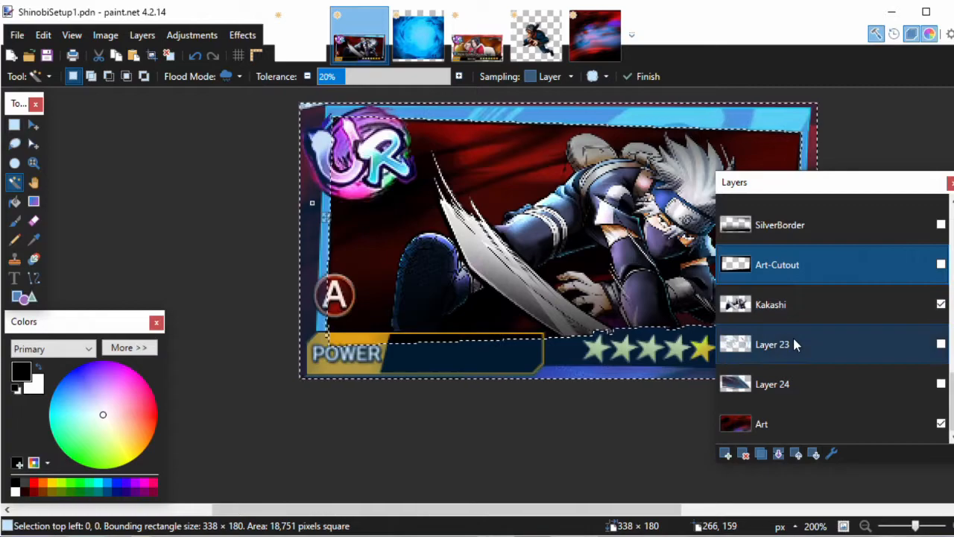
# Delete the selected outer area from the Art layer so the background stays within the card frame.
pyautogui.scroll(3, 492, 309)
pyautogui.click(809, 424)
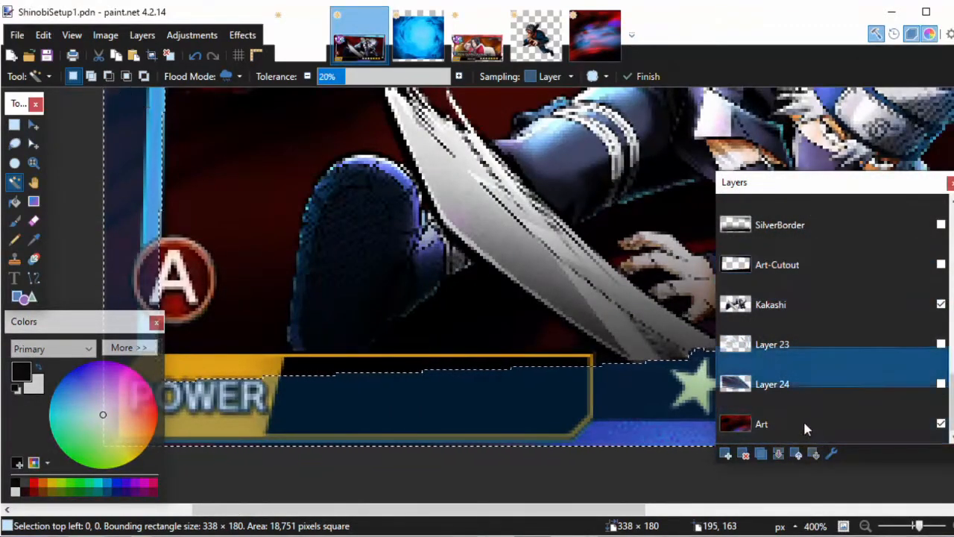
pyautogui.moveTo(249, 201); pyautogui.dragTo(427, 287)
pyautogui.press('Delete')
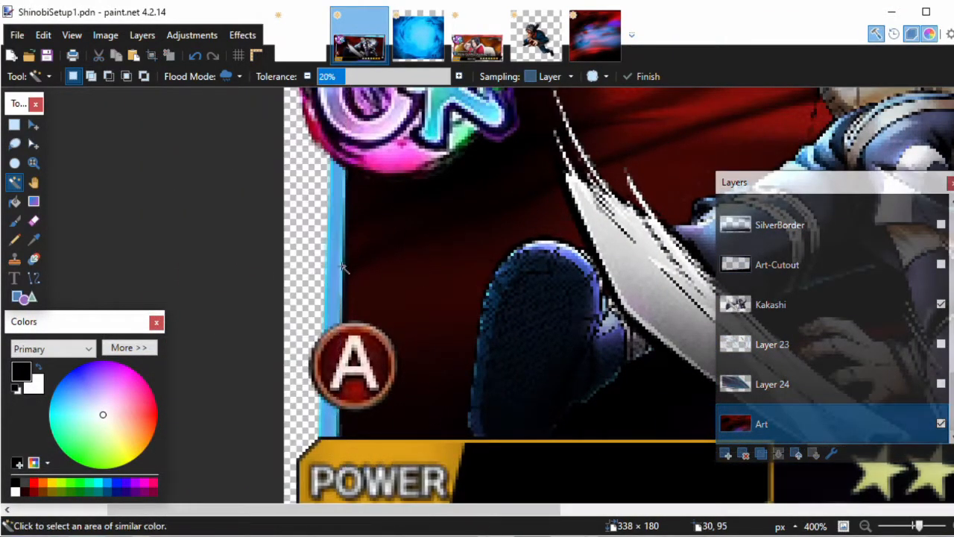
pyautogui.scroll(-5, 285, 217)
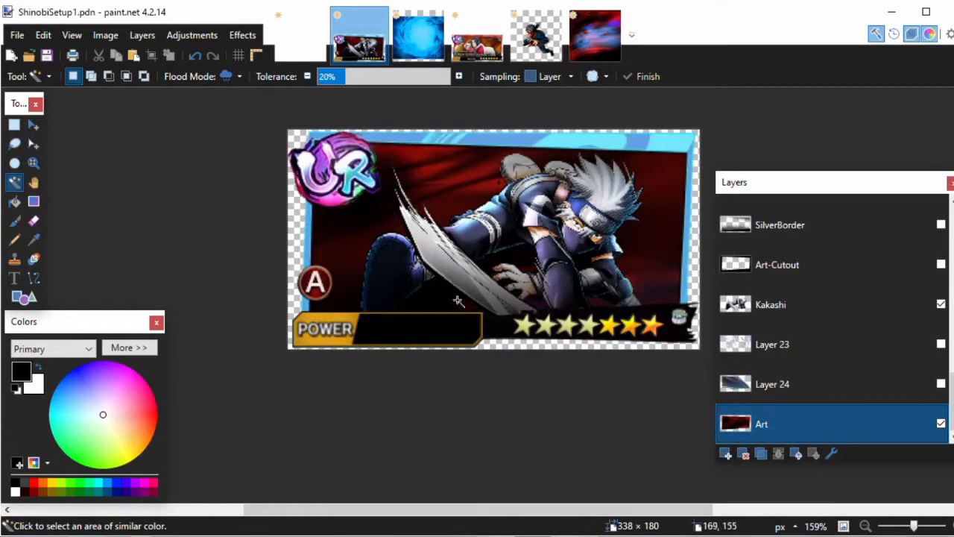
# Undo the trimming and the pasted background in the Art layer.
pyautogui.click(941, 265)
pyautogui.click(775, 265)
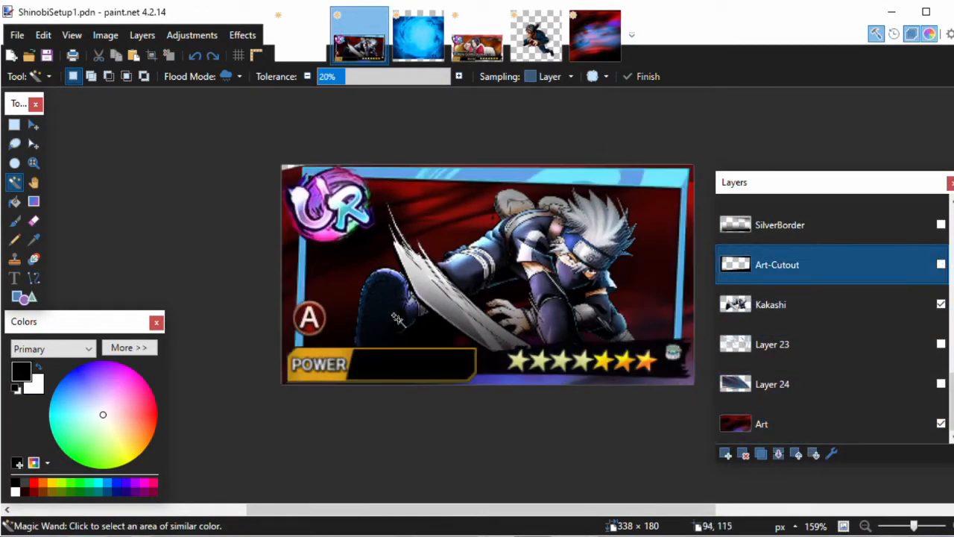
pyautogui.hotkey('ctrl', 'z')
pyautogui.hotkey('ctrl', 'z')
pyautogui.hotkey('ctrl', 'z')
pyautogui.hotkey('ctrl', 'z')
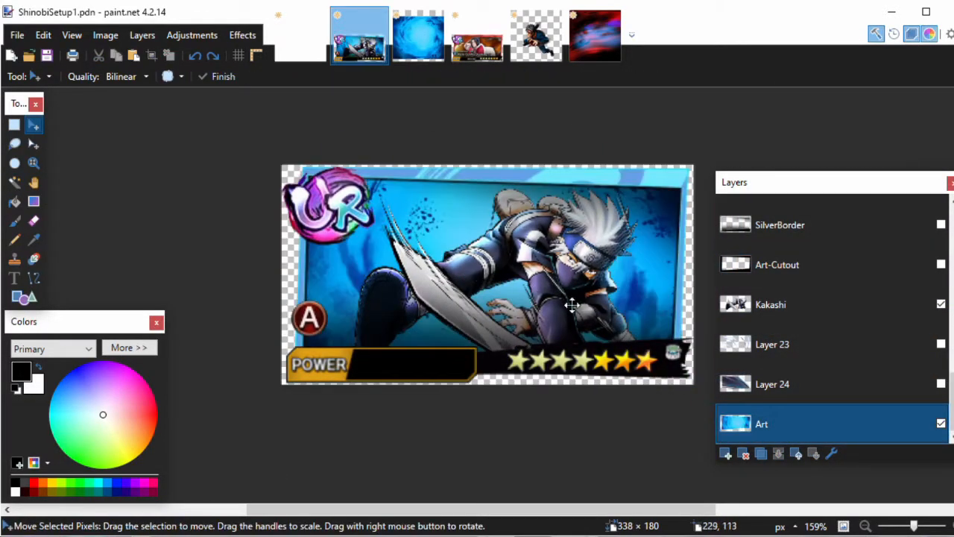
# Make the Layer 24 and Layer 23 effect layers visible behind Kakashi.
pyautogui.moveTo(576, 300); pyautogui.dragTo(544, 294)
pyautogui.scroll(3, 487, 283)
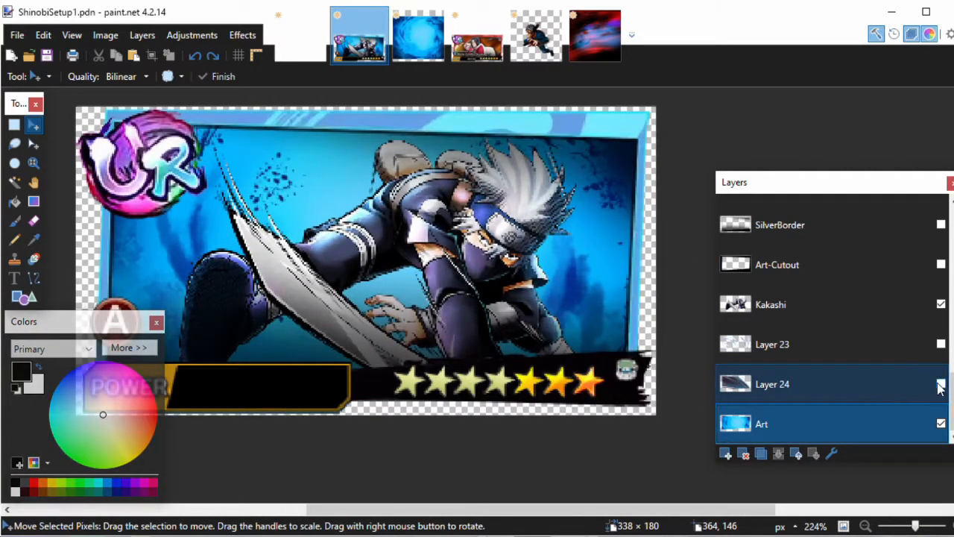
pyautogui.click(940, 384)
pyautogui.click(940, 345)
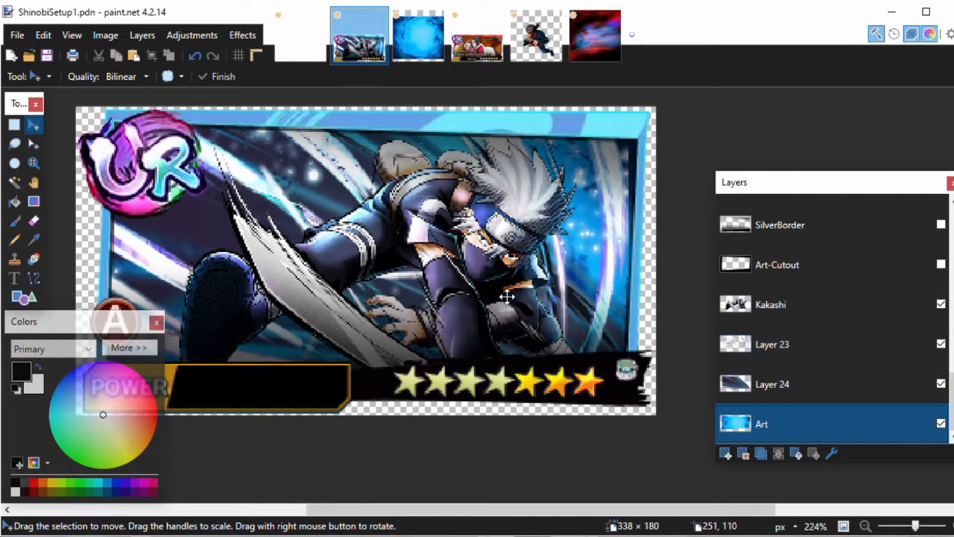
pyautogui.scroll(-3, 506, 297)
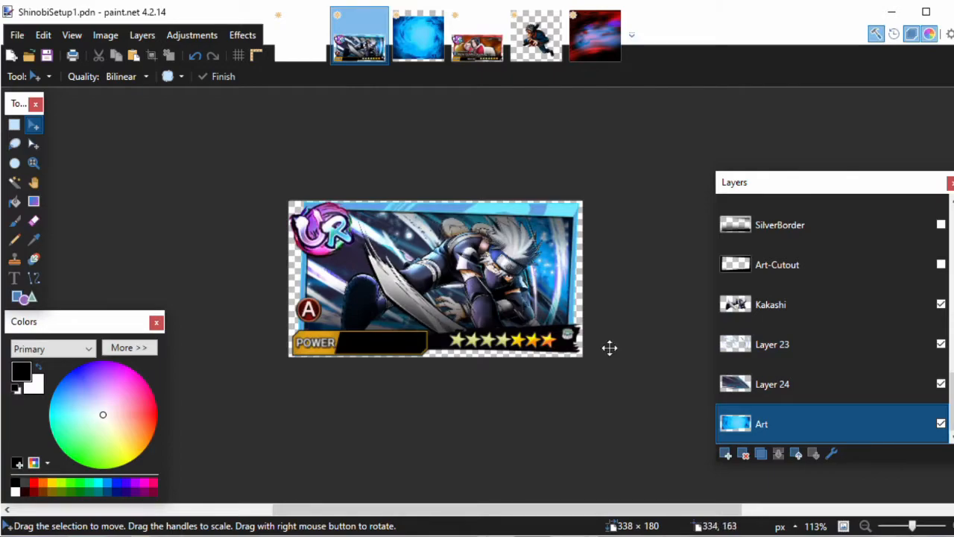
pyautogui.moveTo(422, 271); pyautogui.dragTo(472, 272)
pyautogui.scroll(5, 823, 337)
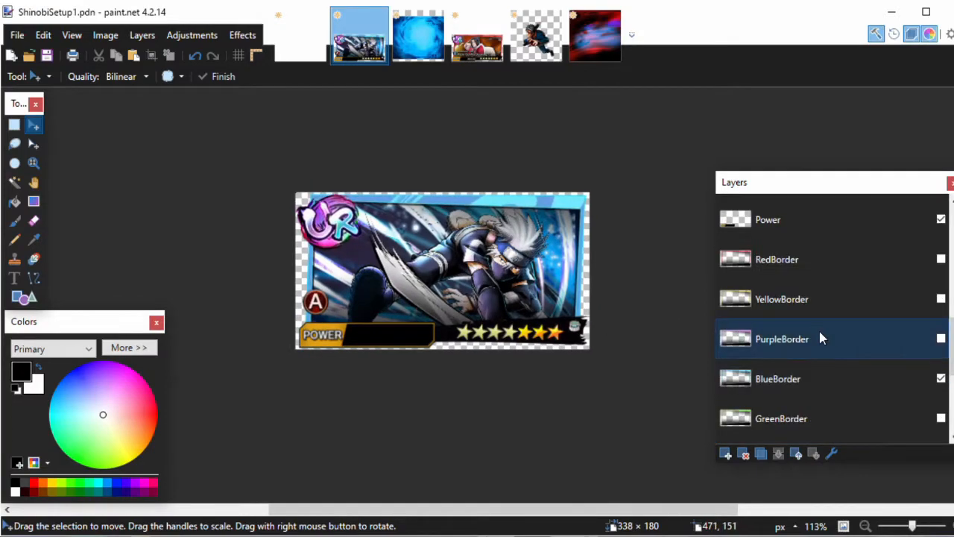
# Make the Guidelines layer visible and examine the text alignment guides around the name area and power box.
pyautogui.scroll(8, 820, 287)
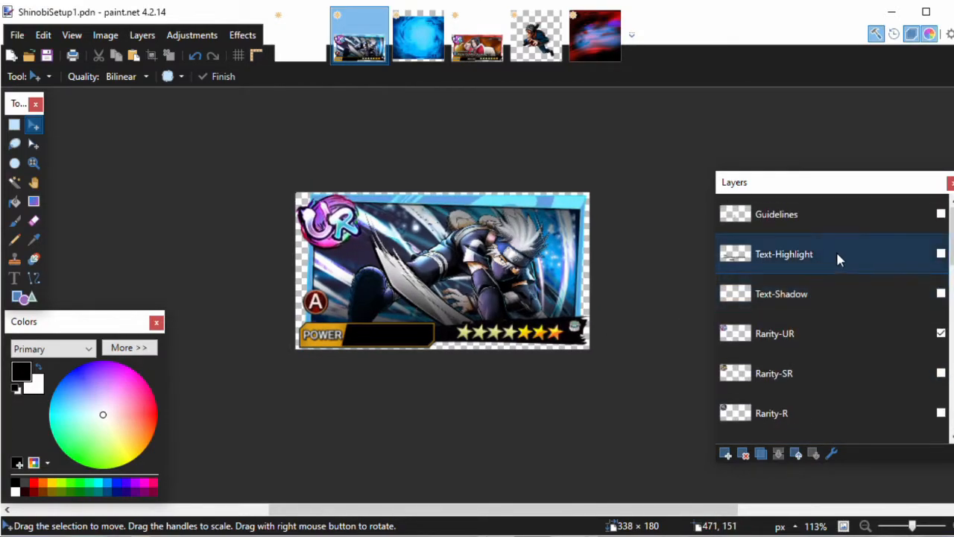
pyautogui.click(941, 214)
pyautogui.scroll(2, 411, 350)
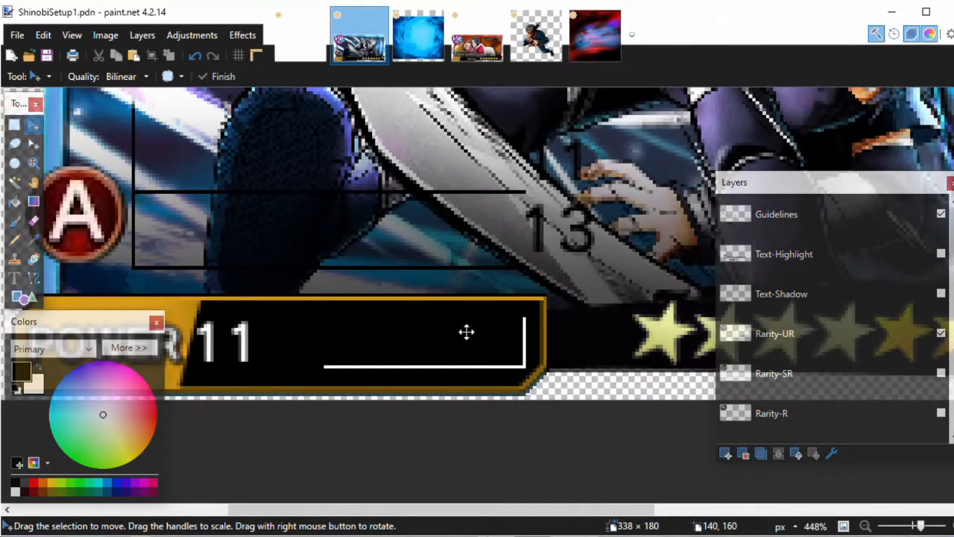
pyautogui.moveTo(302, 280); pyautogui.dragTo(457, 324)
pyautogui.moveTo(564, 372); pyautogui.dragTo(437, 356)
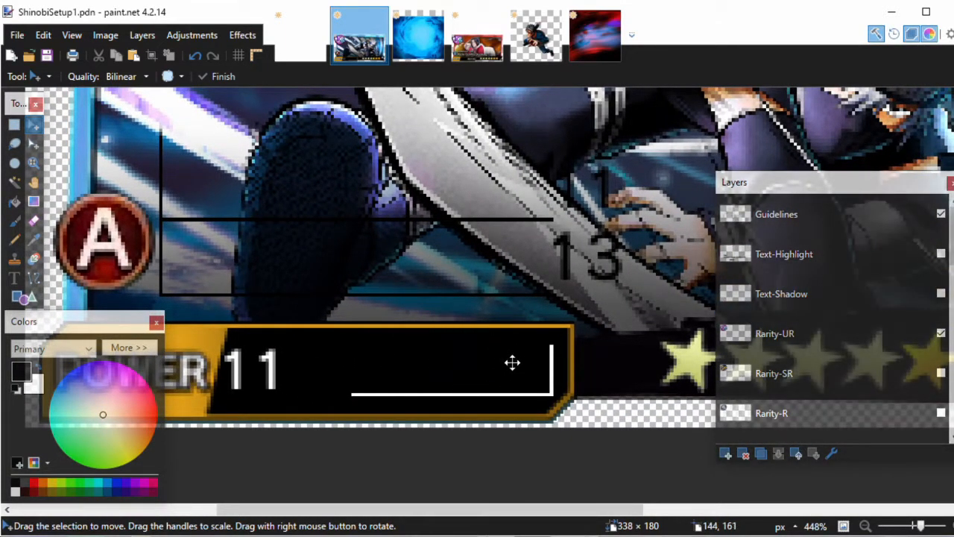
# Activate the Text tool on the Text-Highlight layer with white as the primary color.
pyautogui.click(14, 277)
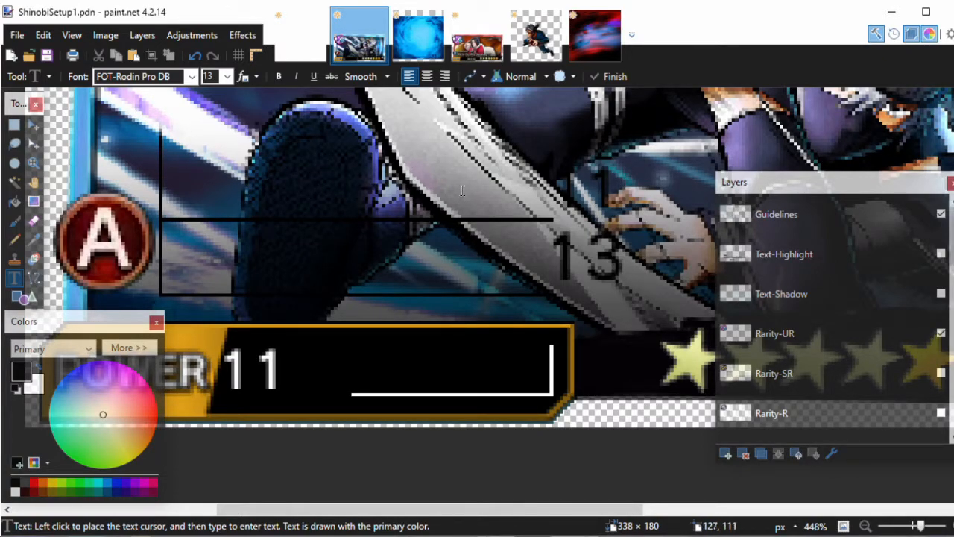
pyautogui.moveTo(460, 209); pyautogui.dragTo(443, 204)
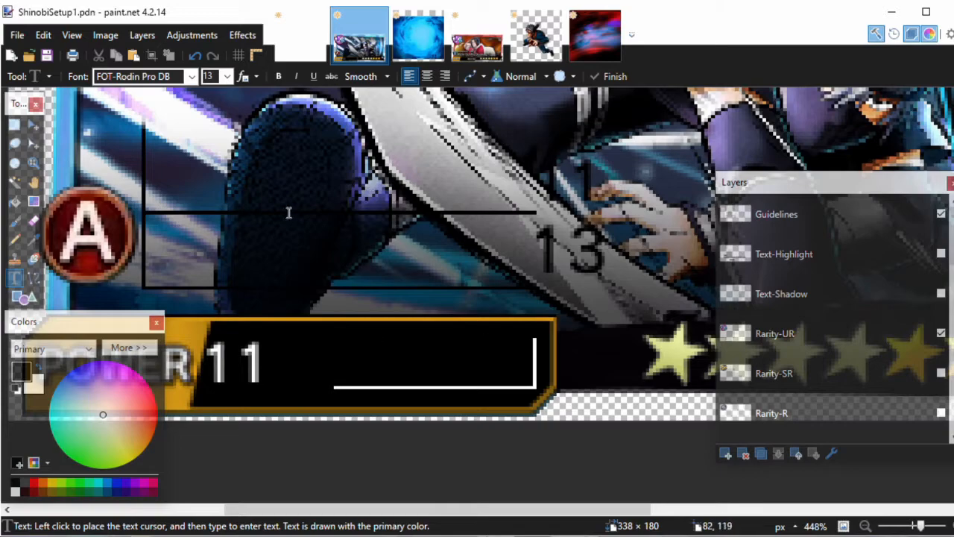
pyautogui.moveTo(301, 214); pyautogui.dragTo(407, 249)
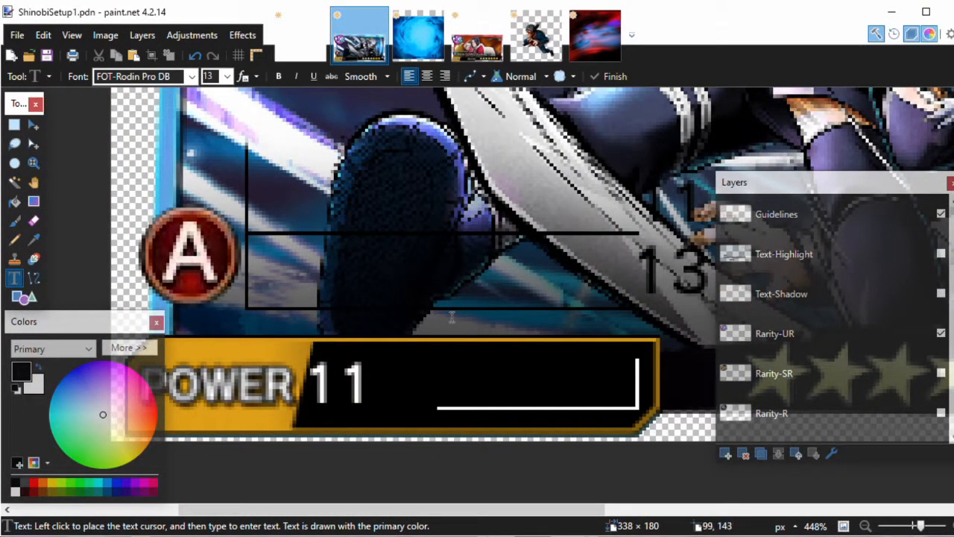
pyautogui.moveTo(451, 317); pyautogui.dragTo(409, 322)
pyautogui.click(825, 387)
pyautogui.click(818, 214)
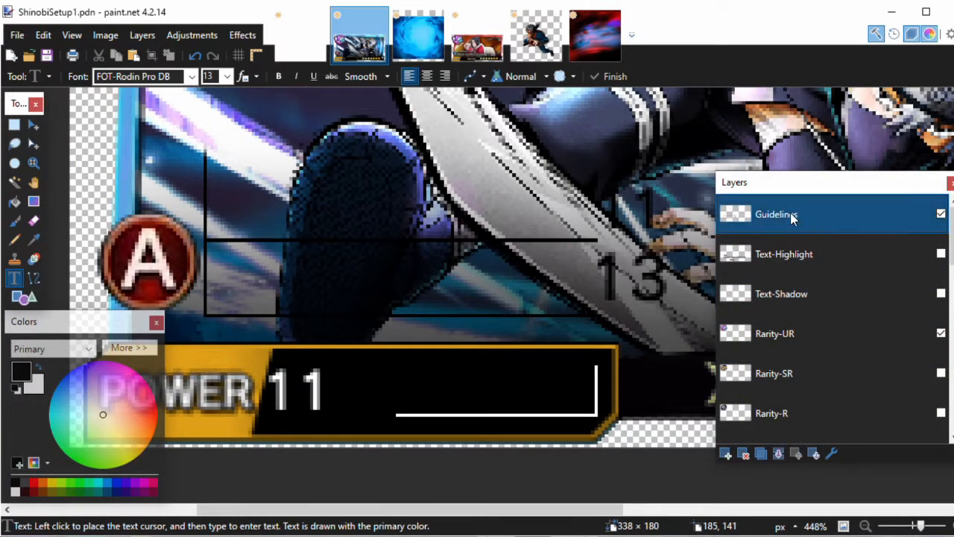
pyautogui.click(796, 250)
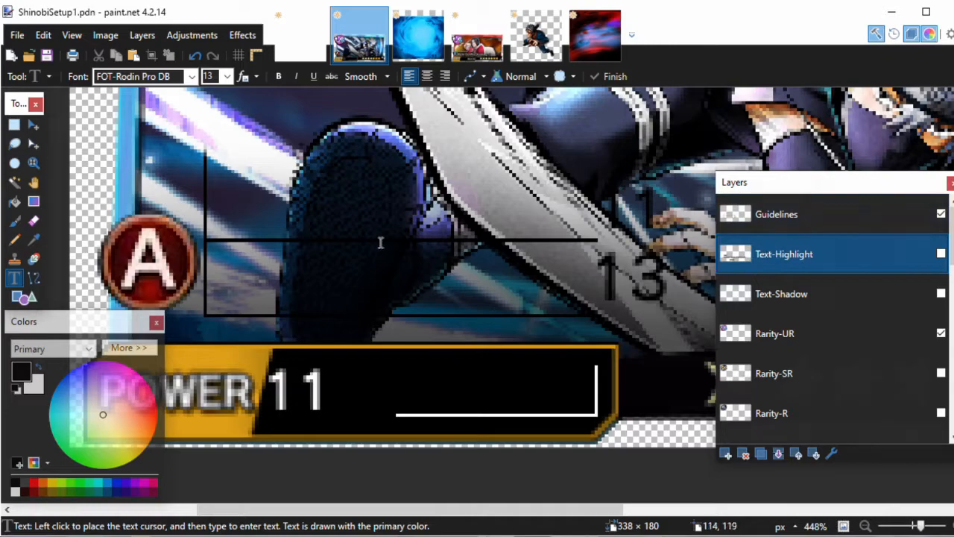
pyautogui.moveTo(197, 269); pyautogui.dragTo(231, 238)
pyautogui.click(38, 368)
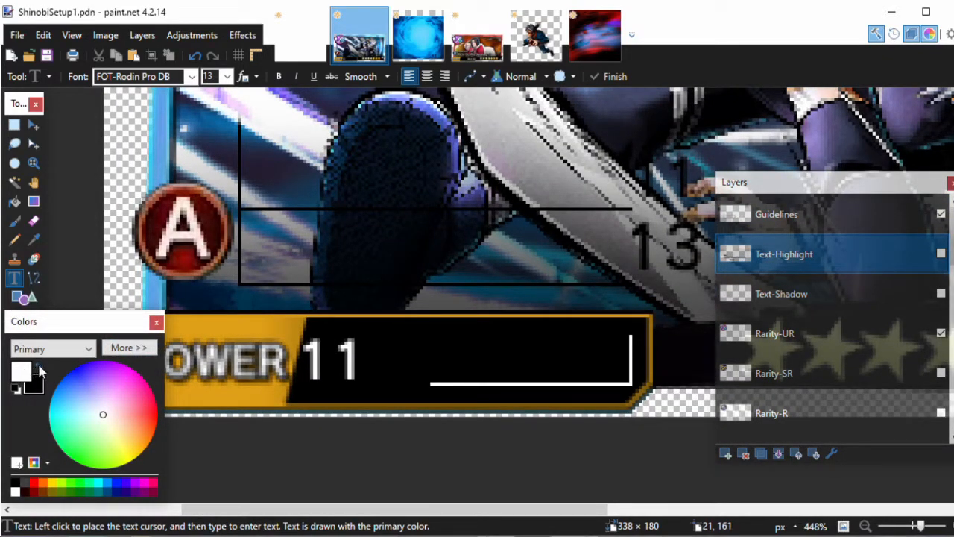
# Start an empty text entry in the power box, and make the Text-Highlight layer visible to view its sample text.
pyautogui.click(403, 351)
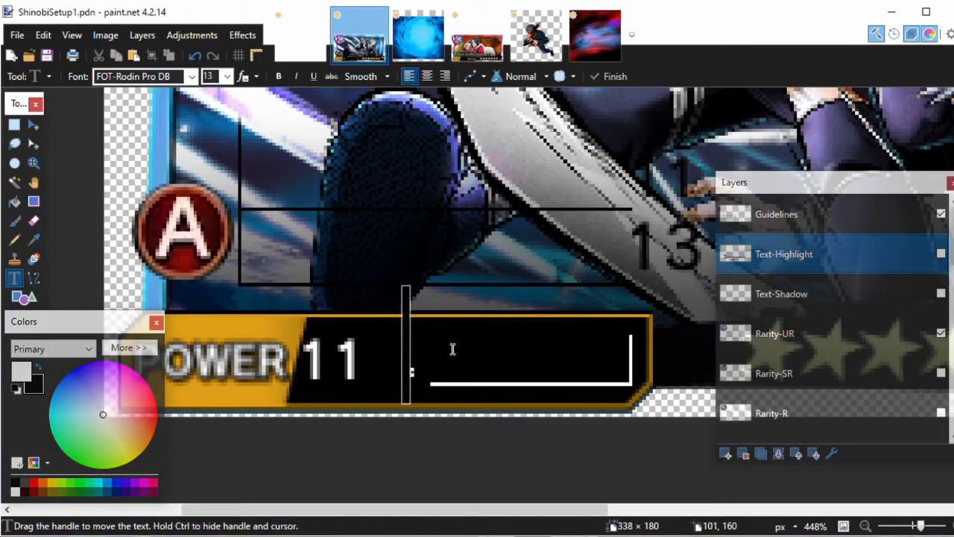
pyautogui.scroll(3, 452, 349)
pyautogui.hscroll(3, 453, 349)
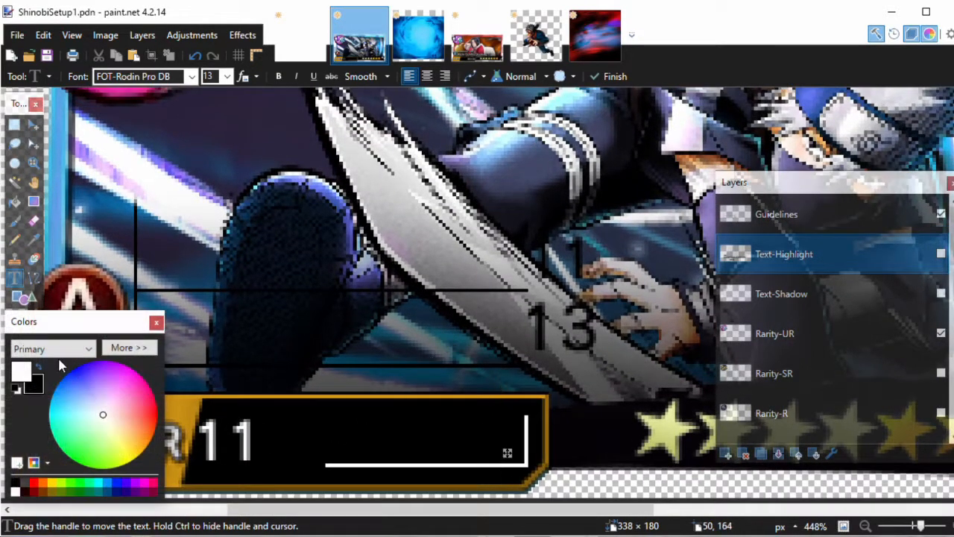
pyautogui.scroll(-2, 437, 385)
pyautogui.hscroll(-3, 450, 348)
pyautogui.scroll(-1, 436, 302)
pyautogui.hscroll(-2, 446, 313)
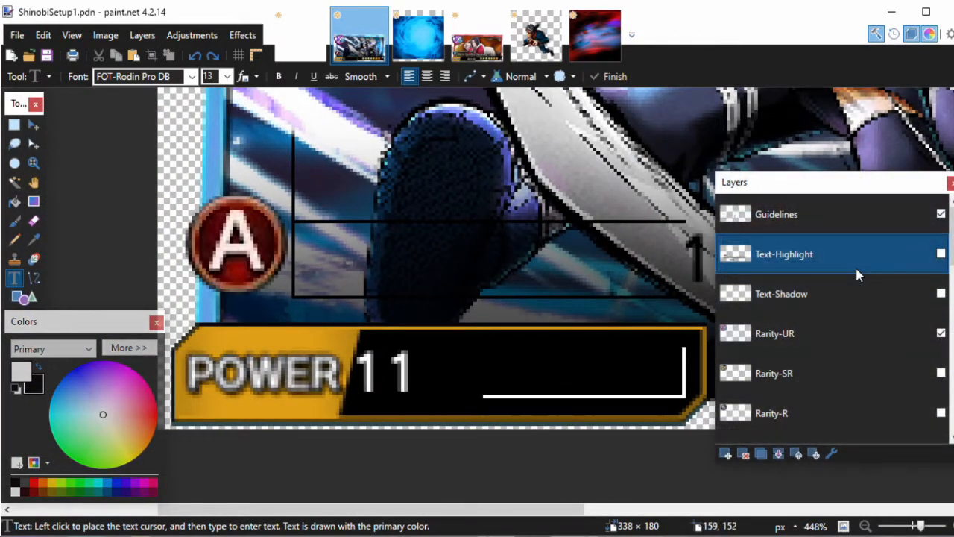
pyautogui.click(941, 255)
pyautogui.moveTo(640, 363); pyautogui.dragTo(561, 373)
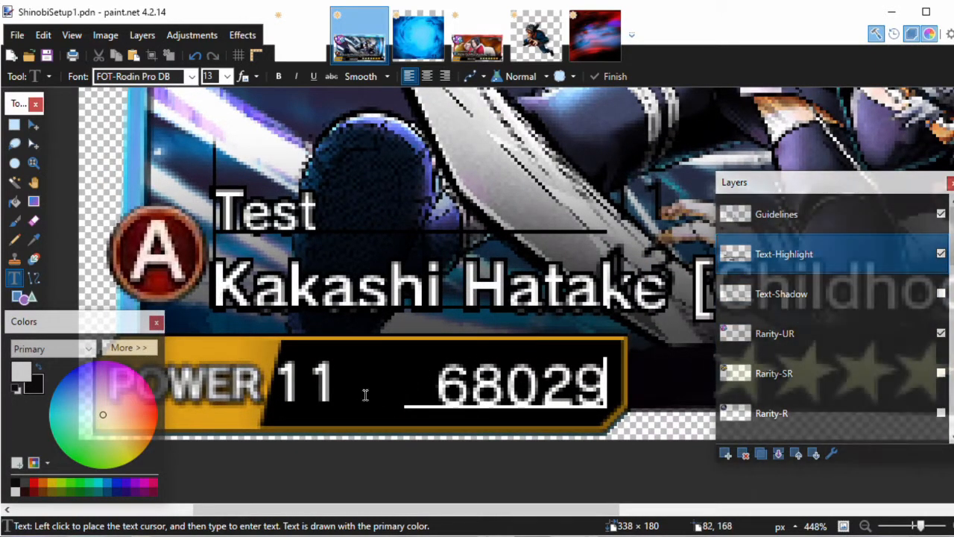
# Enter 34535 as a trial power number and align its last digit with the corner guideline in the power box.
pyautogui.click(387, 395)
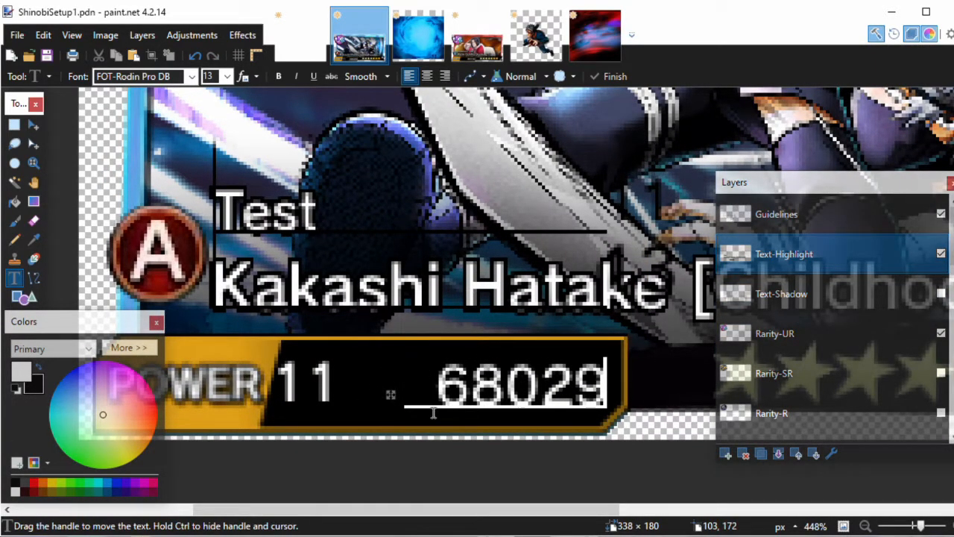
pyautogui.write('345035')
pyautogui.moveTo(510, 471); pyautogui.dragTo(536, 388)
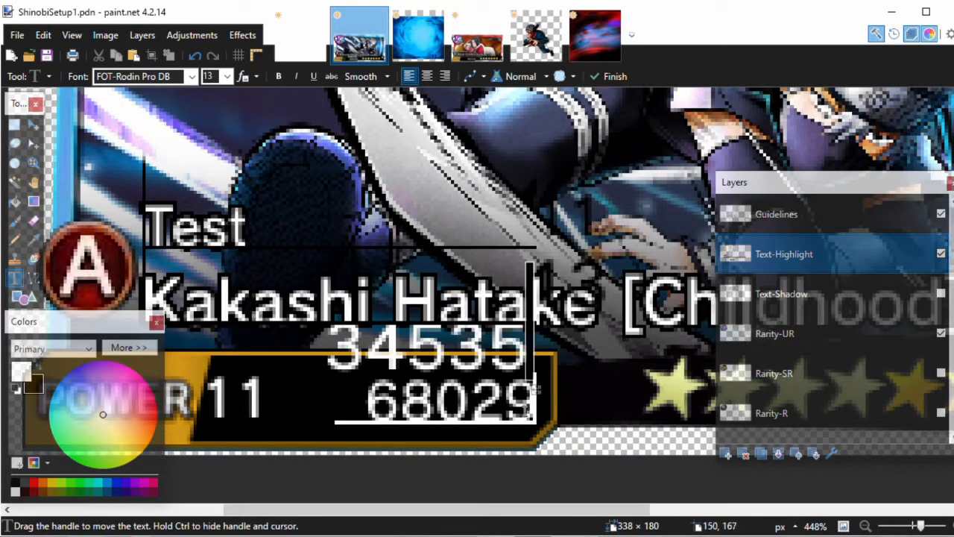
pyautogui.scroll(4, 556, 391)
pyautogui.scroll(3, 513, 312)
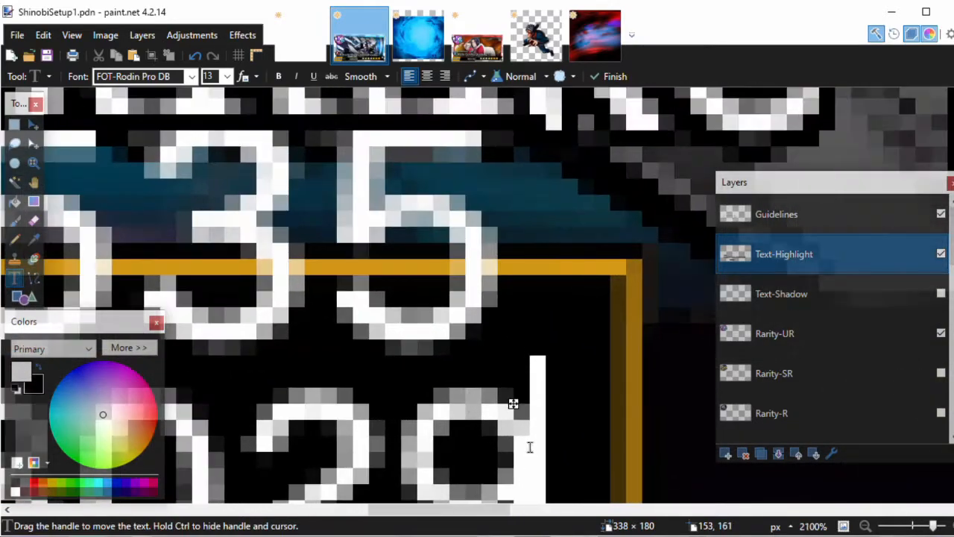
pyautogui.moveTo(498, 311); pyautogui.dragTo(554, 340)
pyautogui.scroll(-5, 512, 328)
pyautogui.scroll(-2, 513, 328)
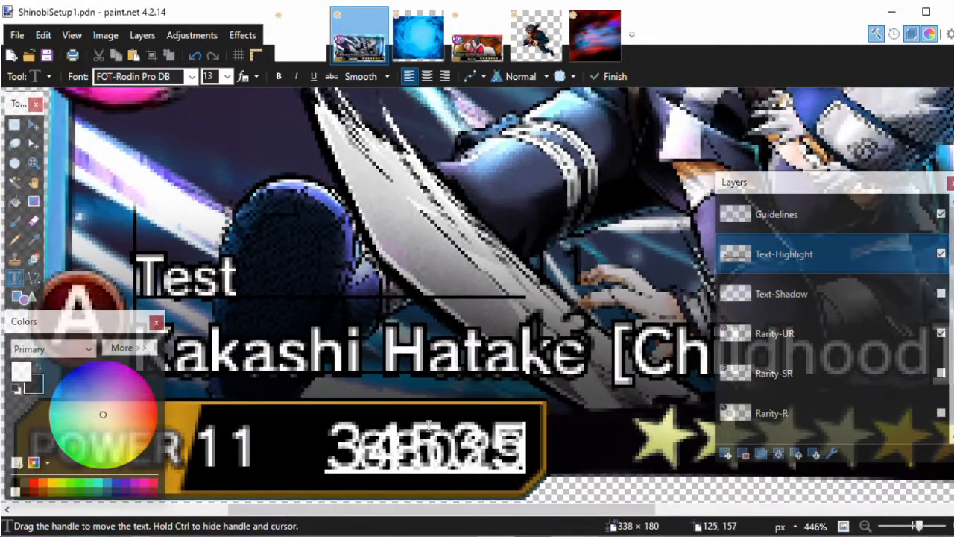
# Undo the trial power number on the Text-Highlight layer.
pyautogui.hotkey('ctrl', 'z')
pyautogui.moveTo(369, 405); pyautogui.dragTo(388, 390)
pyautogui.scroll(-3, 358, 425)
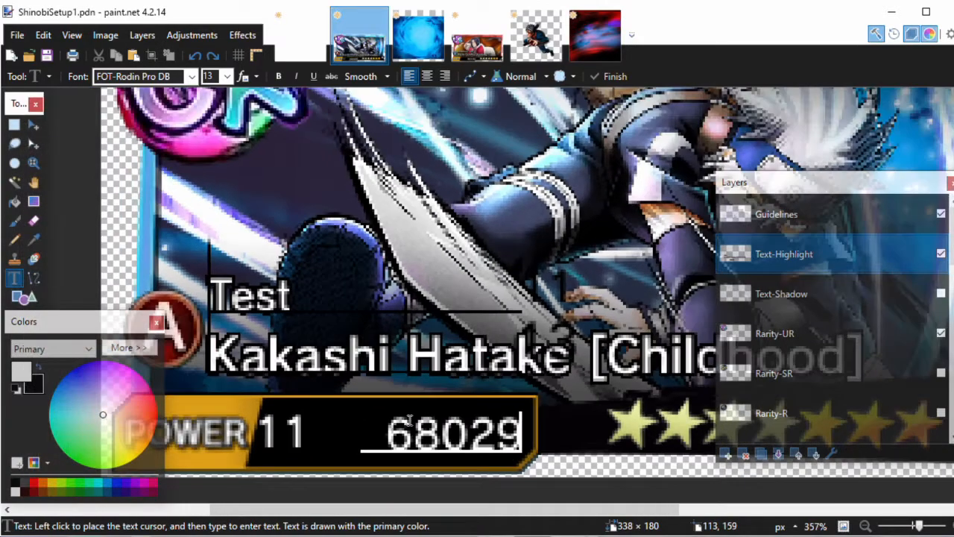
pyautogui.scroll(2, 373, 398)
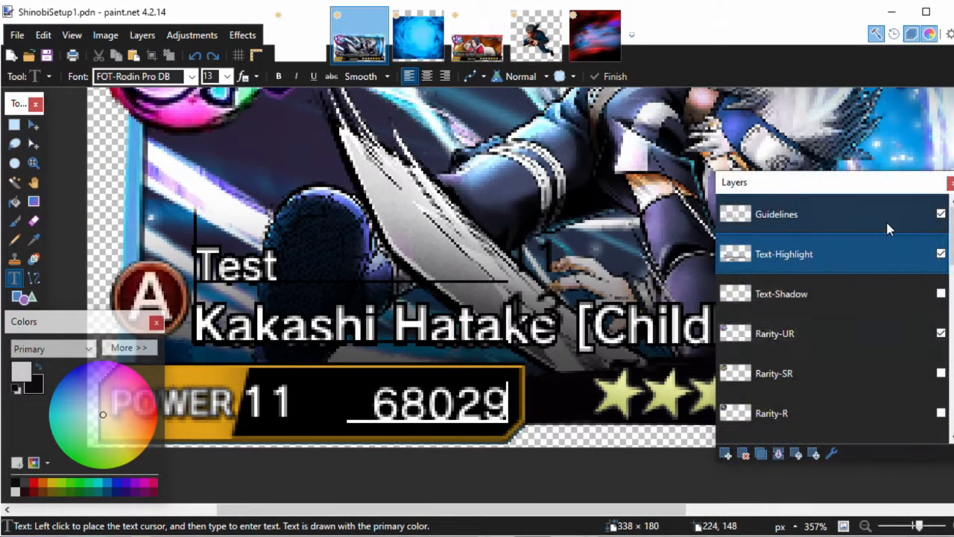
# Hide the Guidelines layer to preview the card's text, and show it again to check the text alignment.
pyautogui.click(941, 214)
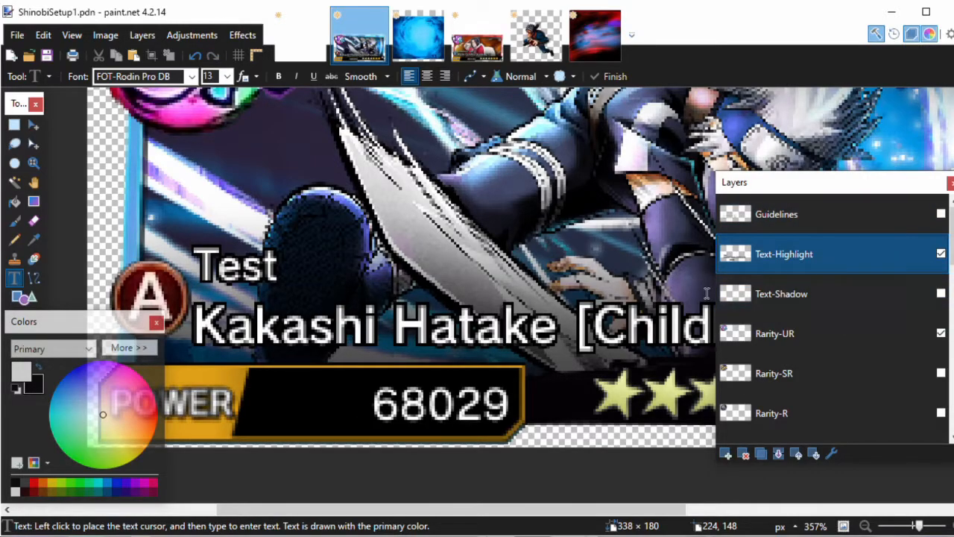
pyautogui.scroll(-3, 496, 359)
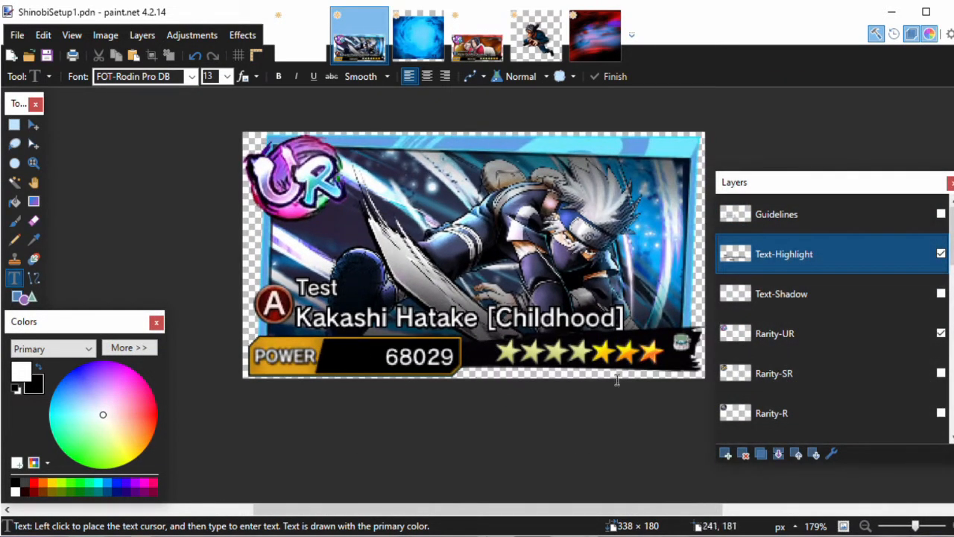
pyautogui.click(941, 214)
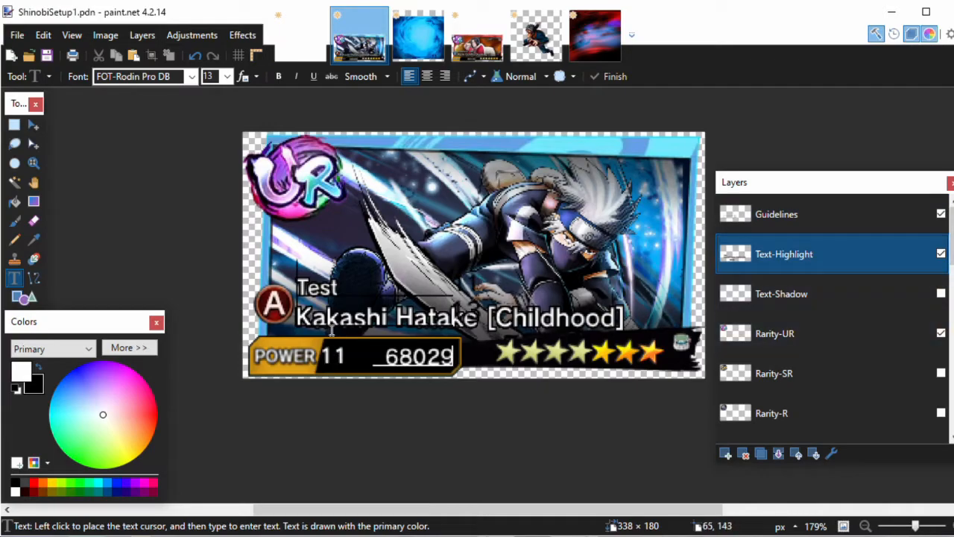
pyautogui.scroll(4, 359, 322)
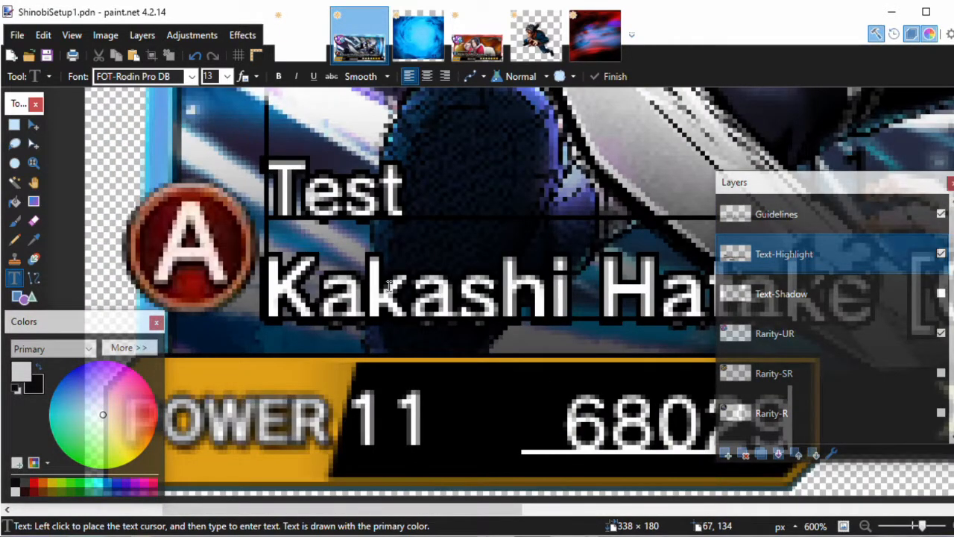
pyautogui.scroll(2, 394, 287)
pyautogui.scroll(-3, 331, 310)
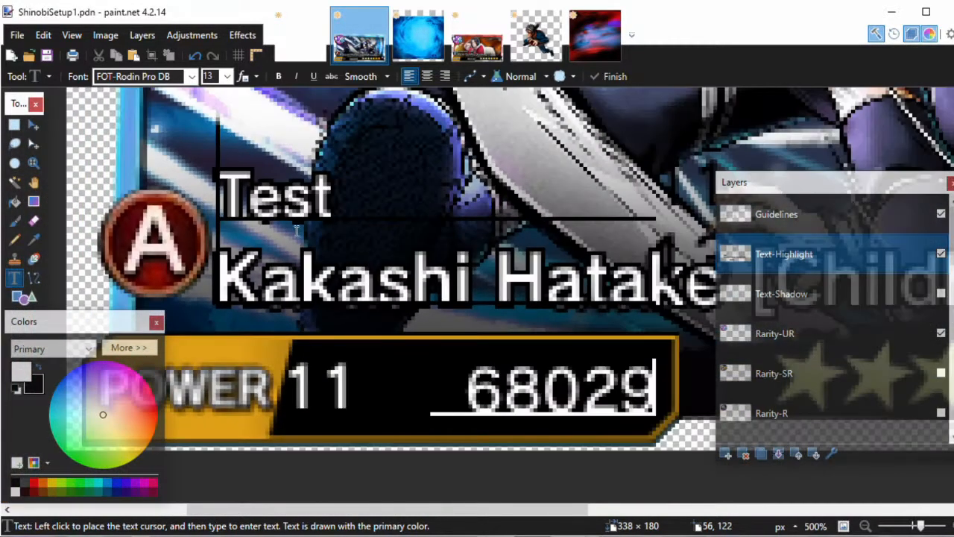
pyautogui.moveTo(341, 243); pyautogui.dragTo(257, 285)
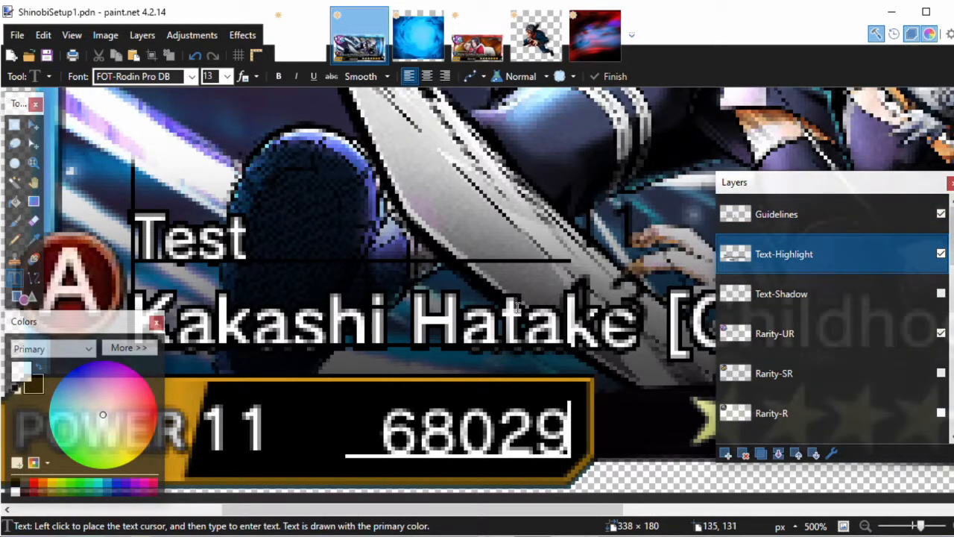
# Hide the Guidelines layer and examine the black outline around the title and character name text up close.
pyautogui.click(941, 214)
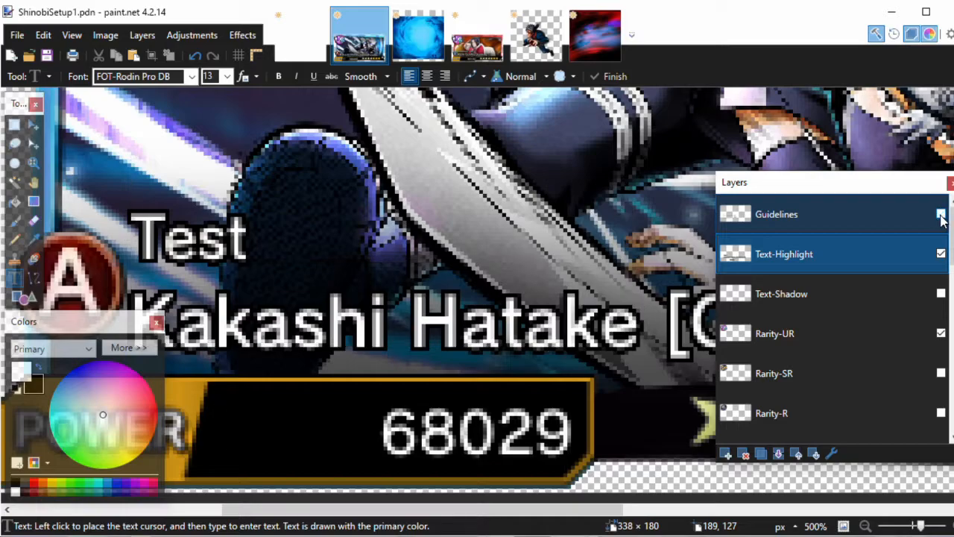
pyautogui.hscroll(-5, 563, 306)
pyautogui.scroll(3, 450, 294)
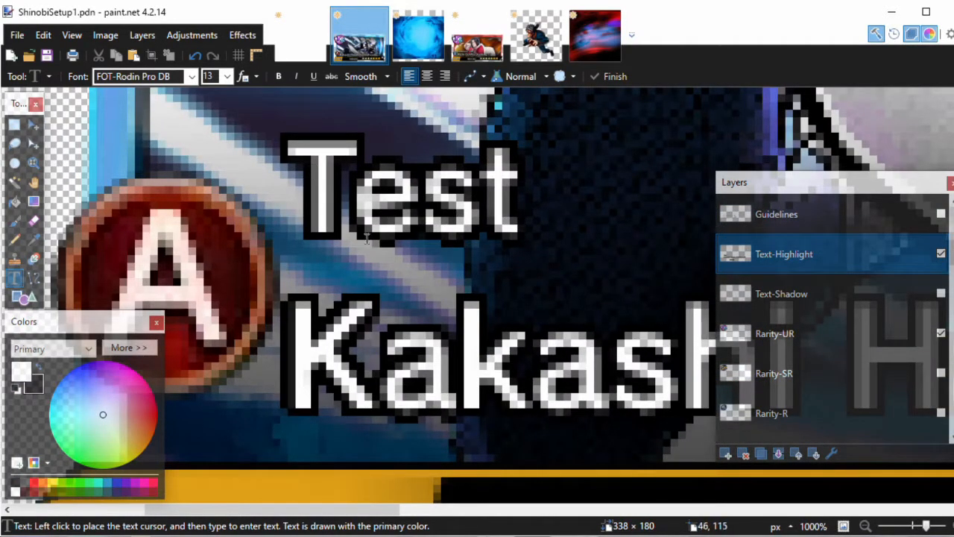
pyautogui.moveTo(528, 319); pyautogui.dragTo(403, 214)
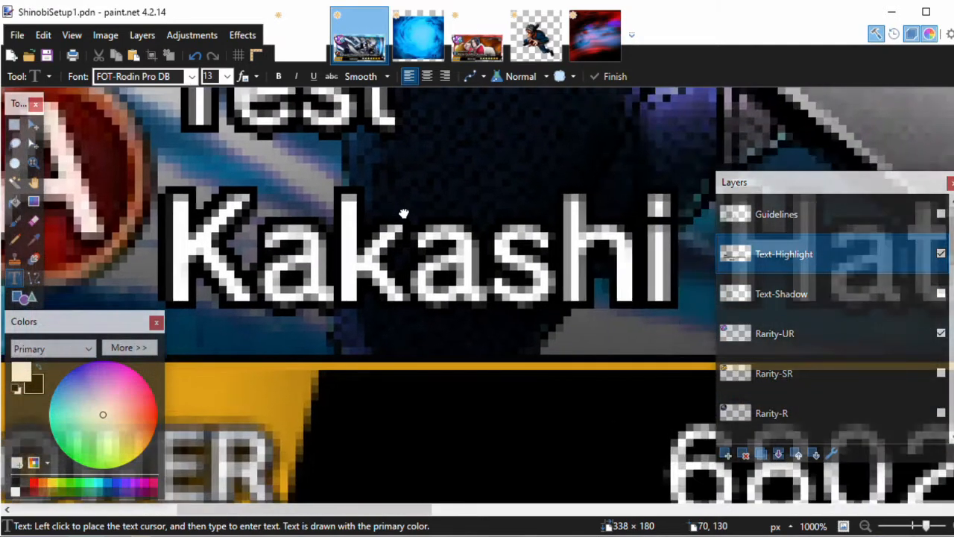
pyautogui.scroll(-3, 561, 341)
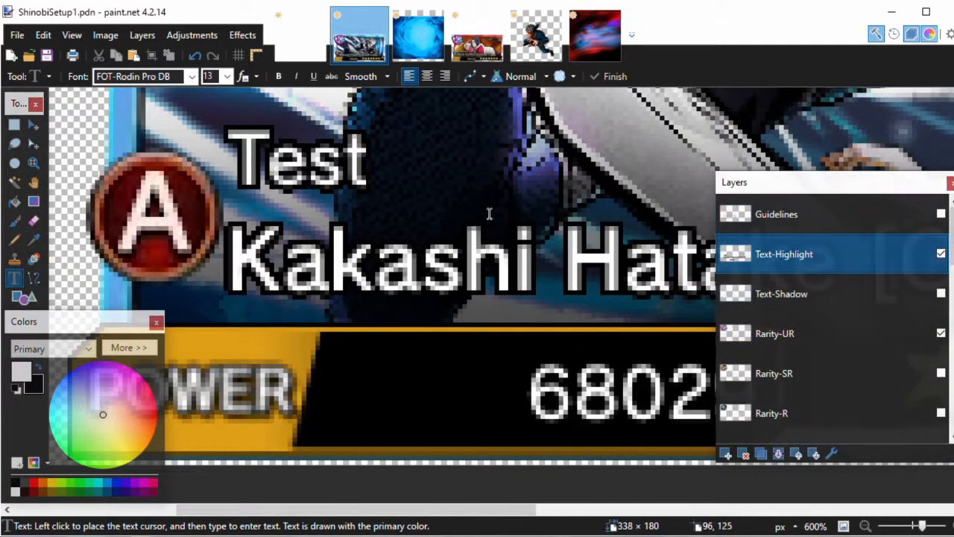
pyautogui.scroll(1, 662, 253)
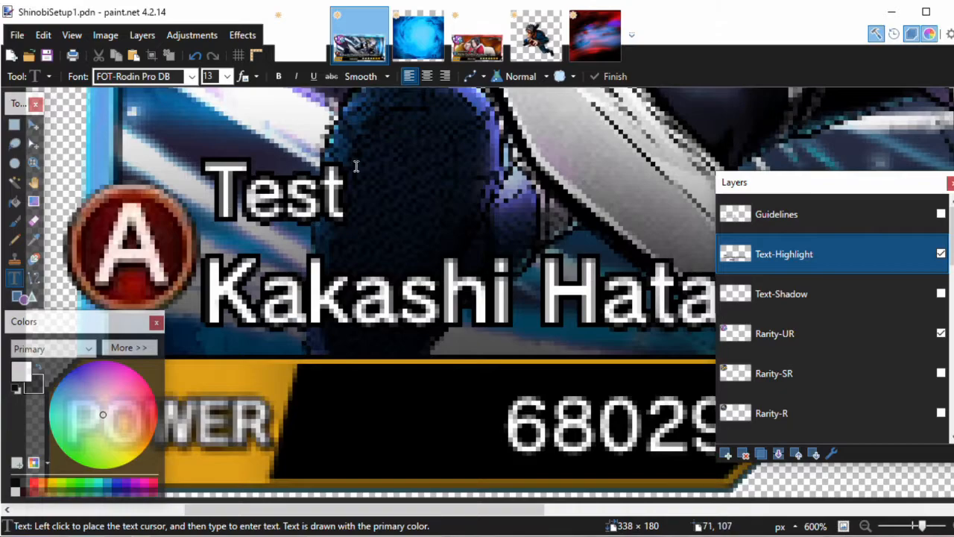
pyautogui.scroll(4, 356, 166)
pyautogui.scroll(1, 367, 335)
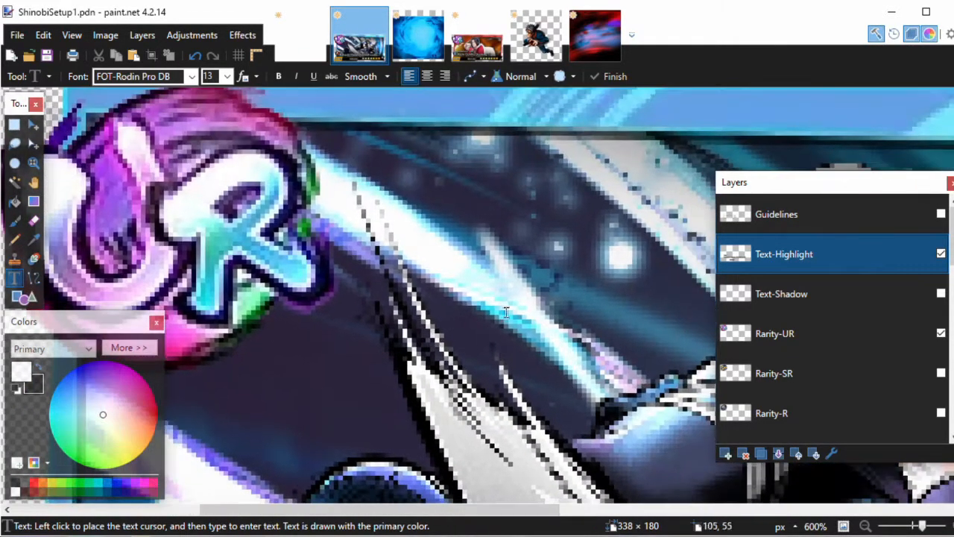
# Add a new layer above Text-Highlight and hide the Text-Highlight layer.
pyautogui.click(727, 454)
pyautogui.scroll(-3, 585, 342)
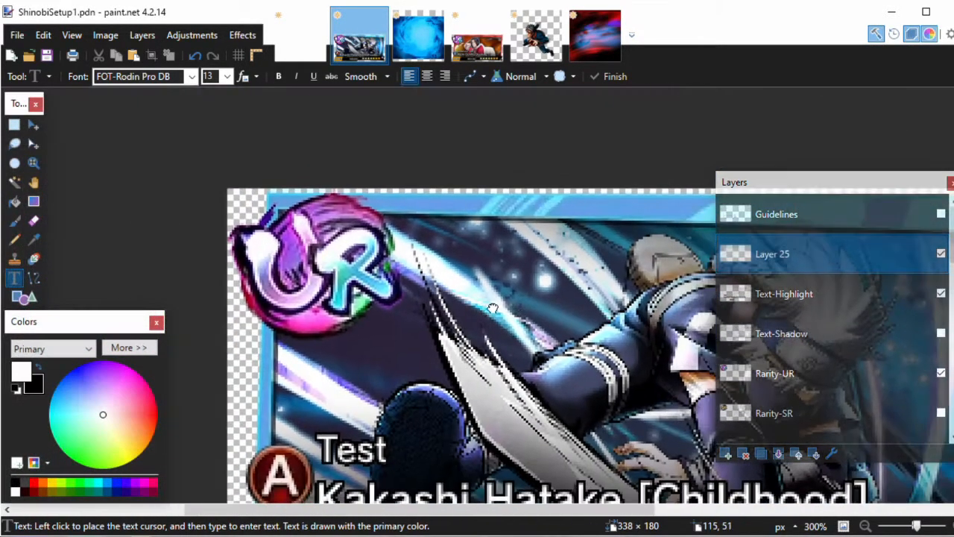
pyautogui.click(941, 292)
# Add the white text "Test" on the new layer and move it up beside the A badge.
pyautogui.scroll(3, 446, 376)
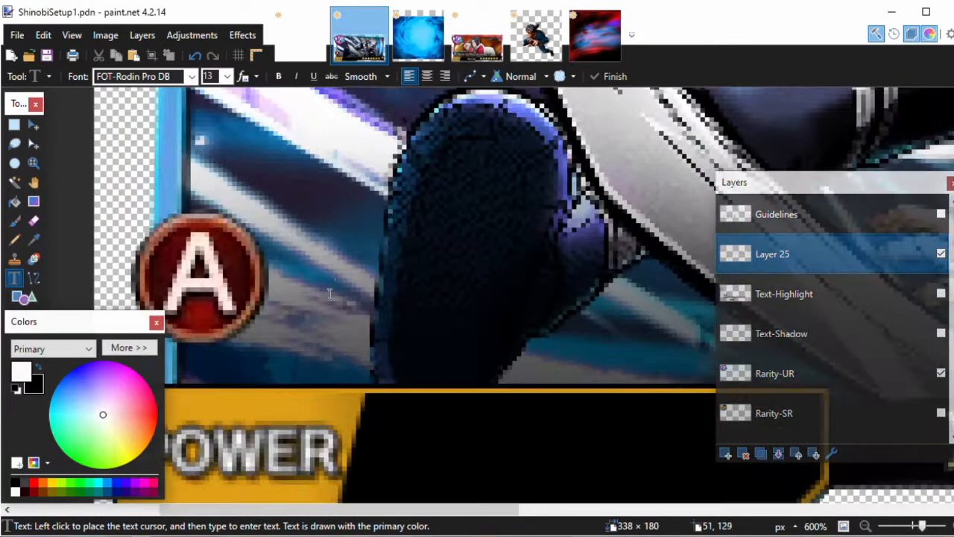
pyautogui.click(317, 313)
pyautogui.write('Test')
pyautogui.moveTo(485, 387); pyautogui.dragTo(490, 319)
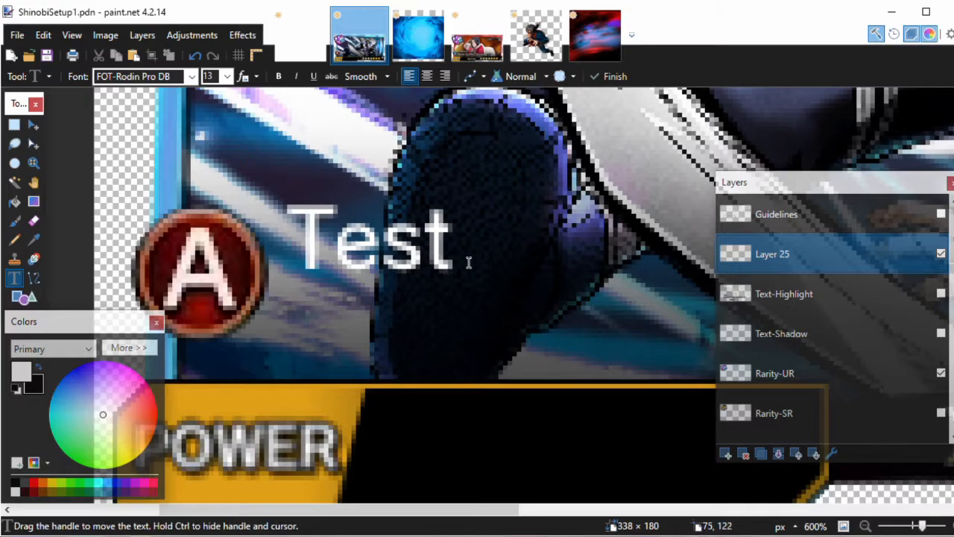
pyautogui.scroll(-3, 459, 259)
pyautogui.scroll(-2, 456, 246)
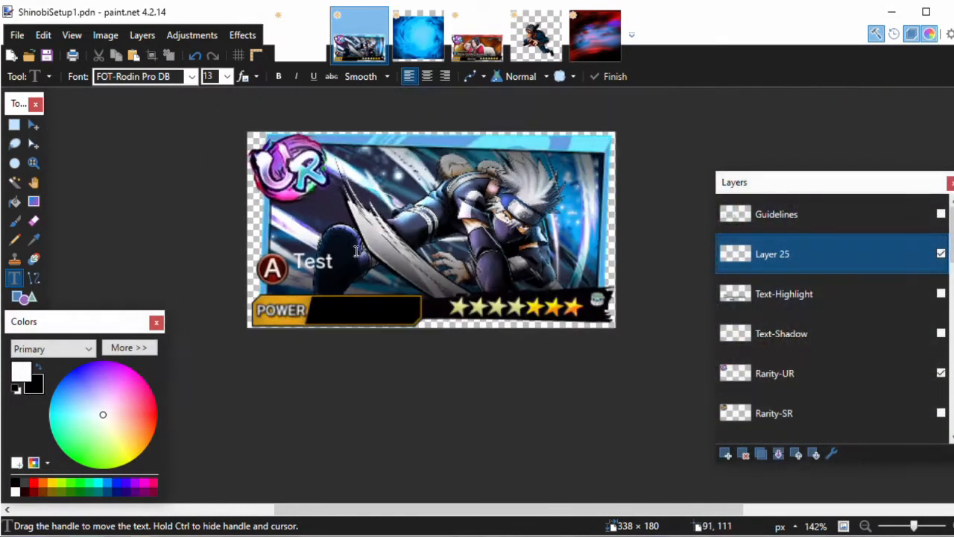
# Apply a black drop shadow to the "Test" text with offsets 1 and 1, widening radius 2, blur radius 3 and opacity 251.
pyautogui.scroll(5, 358, 289)
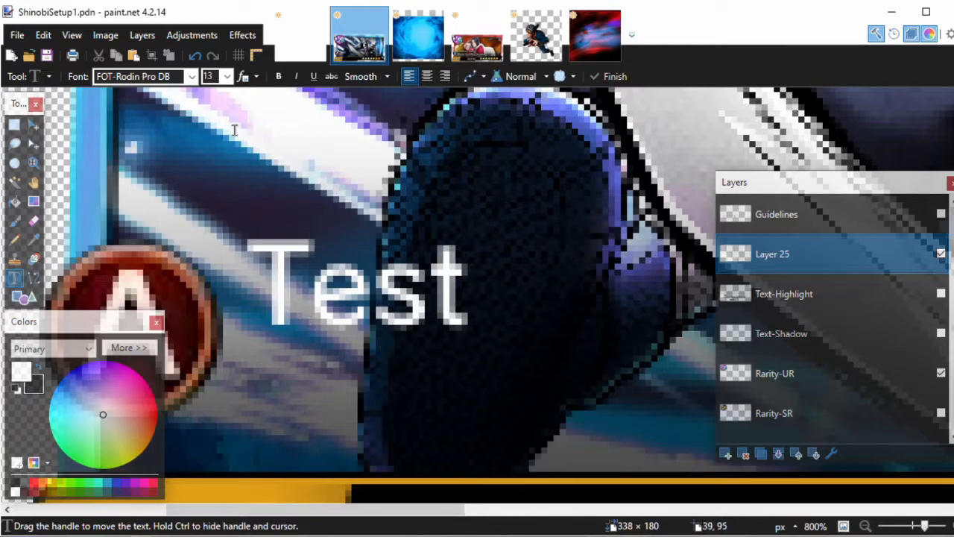
pyautogui.click(242, 34)
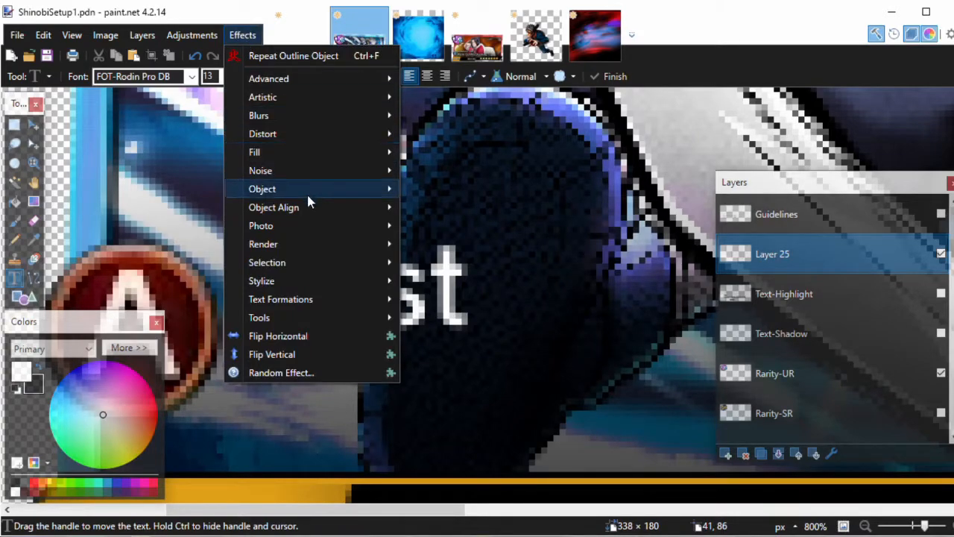
pyautogui.moveTo(307, 191)
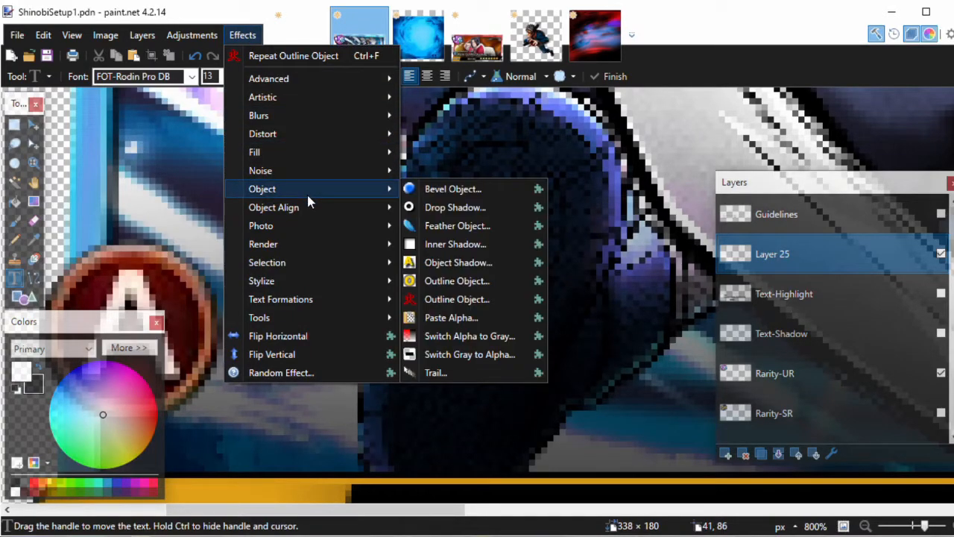
pyautogui.click(443, 207)
pyautogui.moveTo(437, 92); pyautogui.dragTo(697, 139)
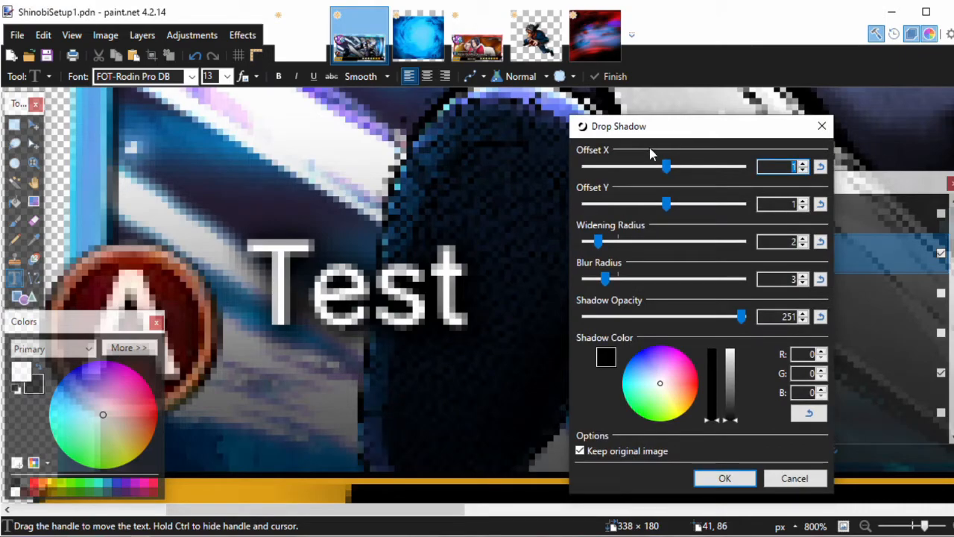
pyautogui.click(723, 478)
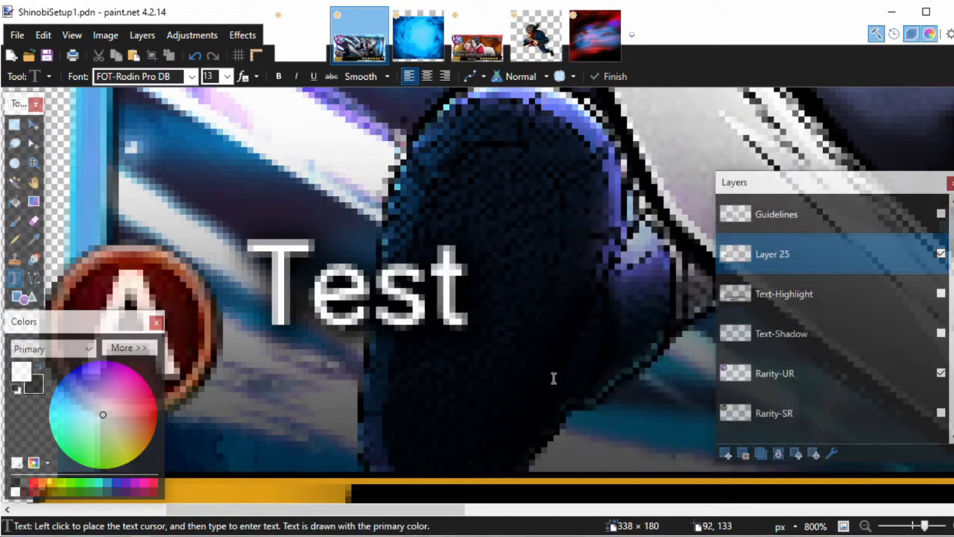
pyautogui.scroll(-6, 554, 380)
pyautogui.scroll(-1, 446, 360)
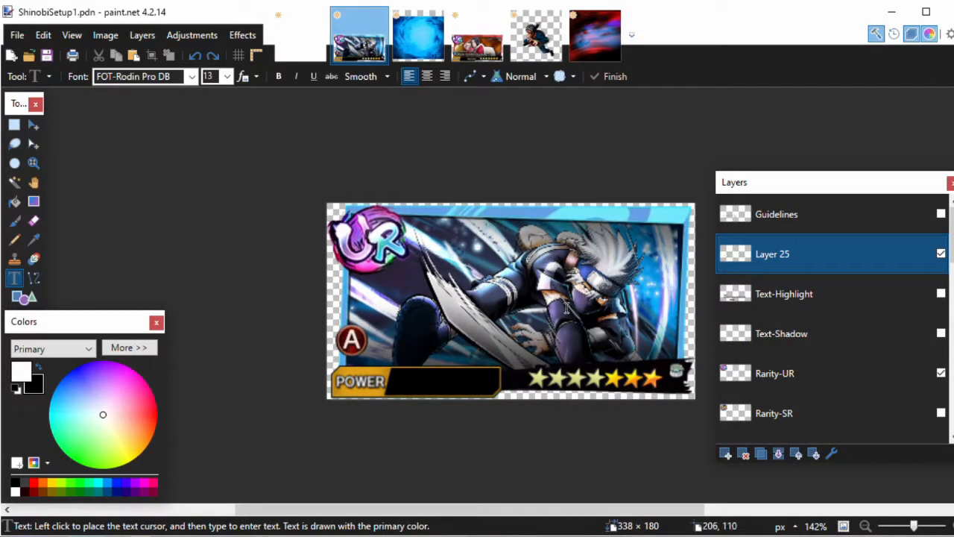
pyautogui.click(243, 35)
pyautogui.moveTo(306, 189)
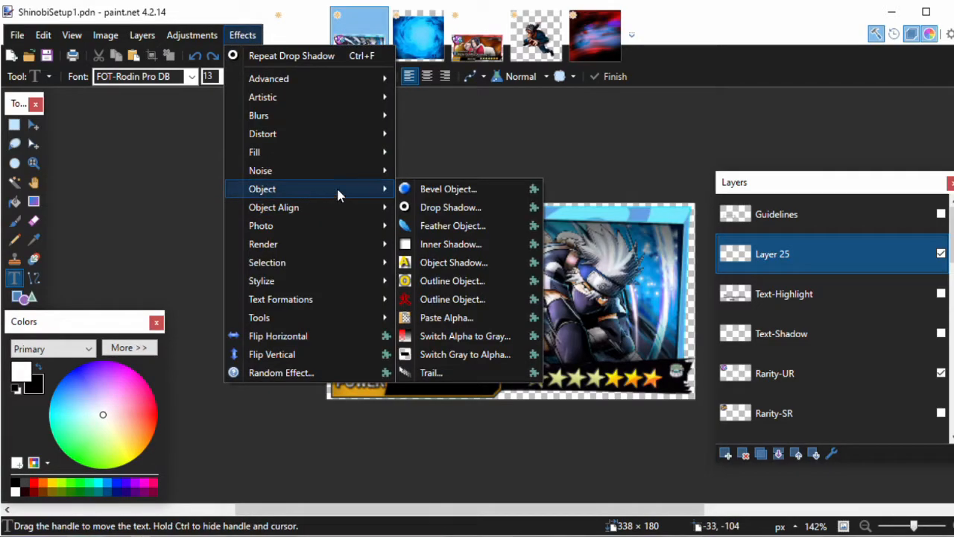
pyautogui.click(451, 279)
pyautogui.moveTo(458, 97); pyautogui.dragTo(726, 111)
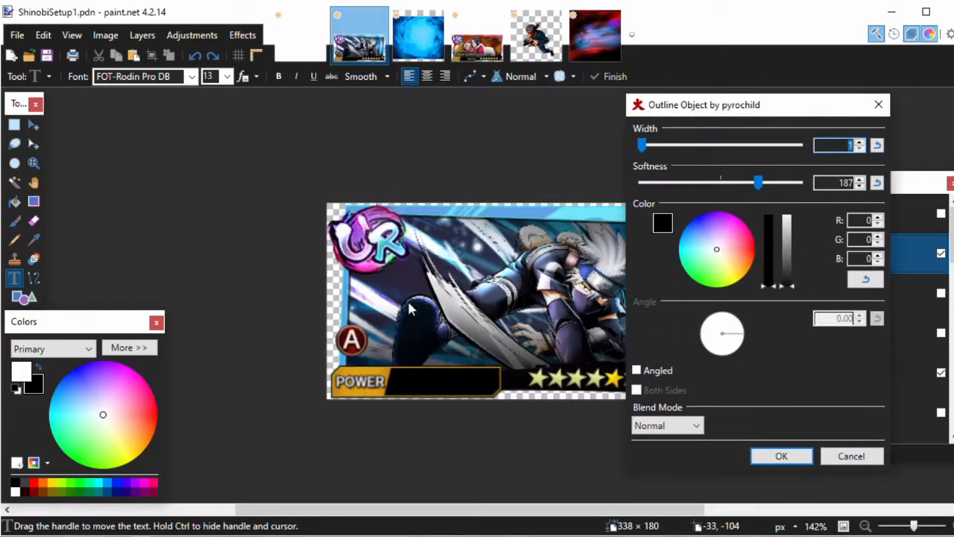
pyautogui.click(851, 455)
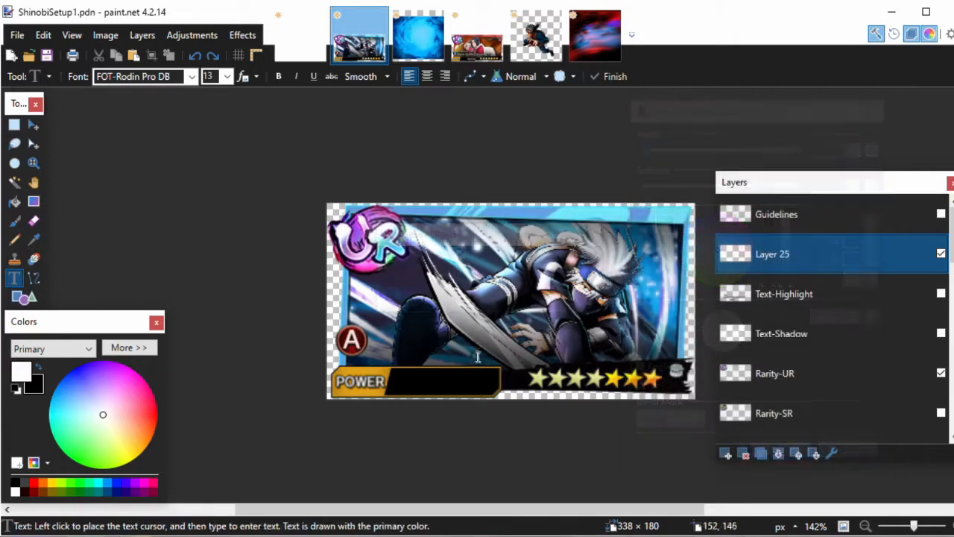
# Add the white text "Test" on Layer 25 over the character's dark leg, right of the A badge.
pyautogui.scroll(2, 403, 300)
pyautogui.click(420, 306)
pyautogui.write('r')
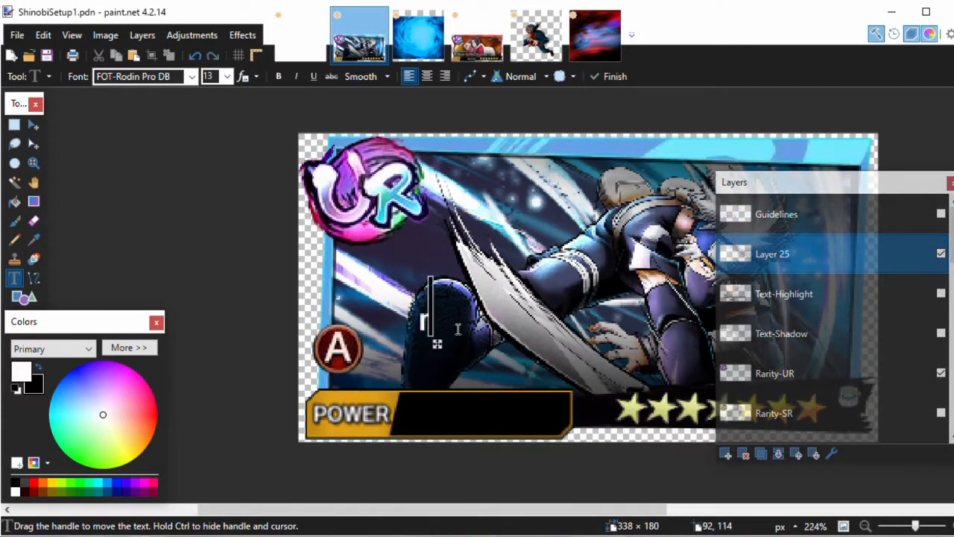
pyautogui.press('BackSpace')
pyautogui.write('Test')
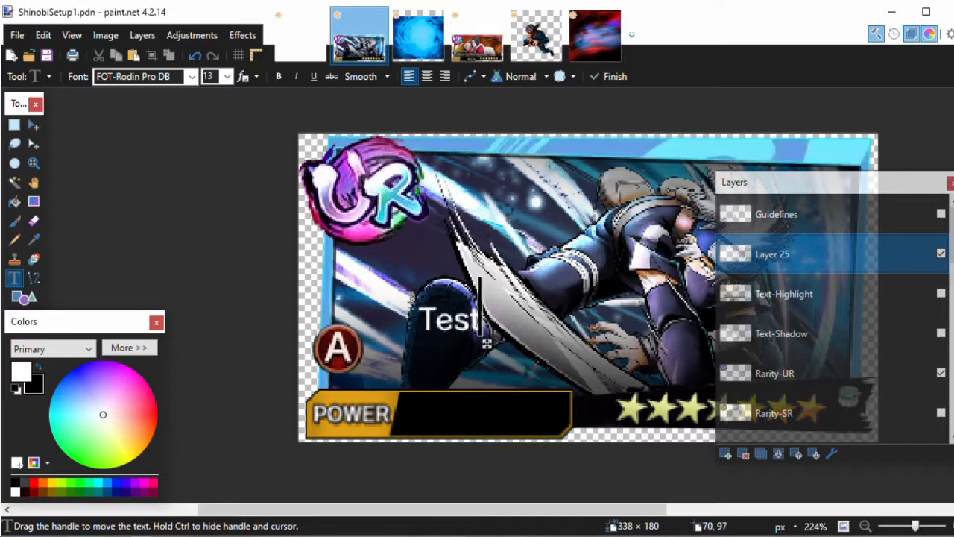
# Apply the pyrochild Outline Object effect to the "Test" text in black with width 1 and softness 187.
pyautogui.click(243, 35)
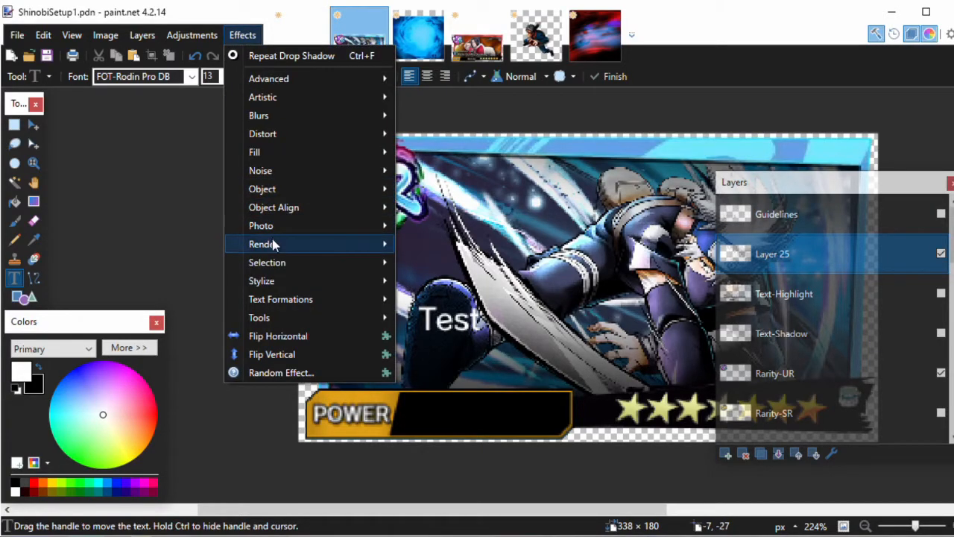
pyautogui.moveTo(288, 224)
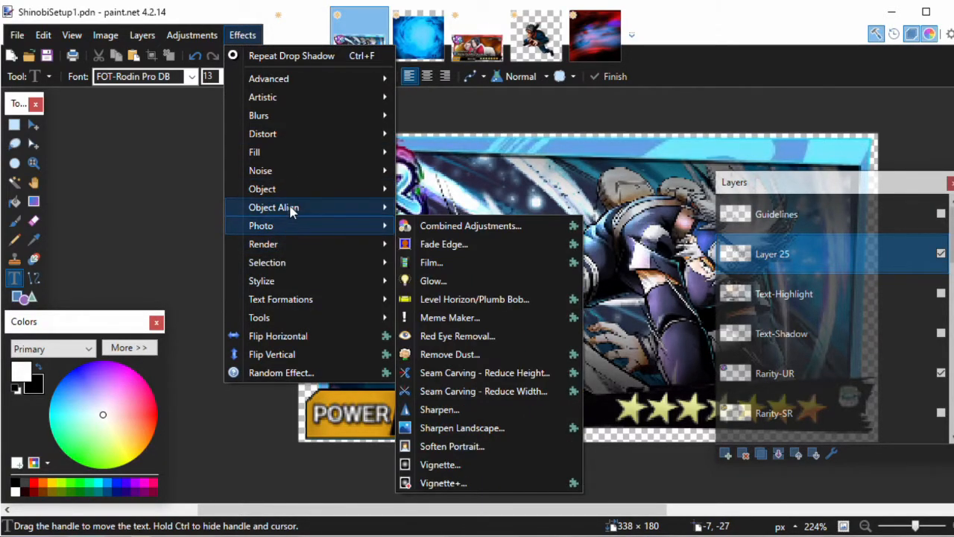
pyautogui.moveTo(291, 193)
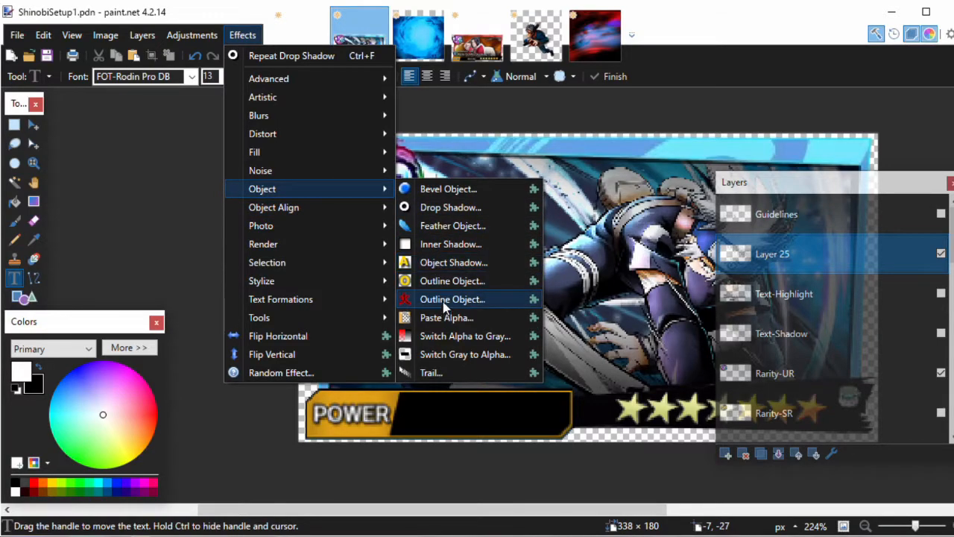
pyautogui.click(447, 298)
pyautogui.moveTo(471, 94); pyautogui.dragTo(793, 104)
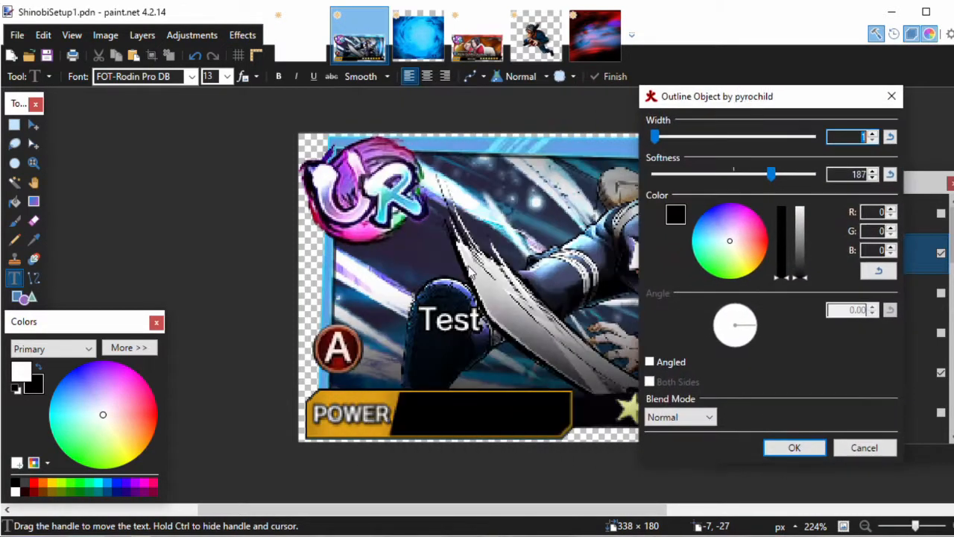
pyautogui.click(865, 450)
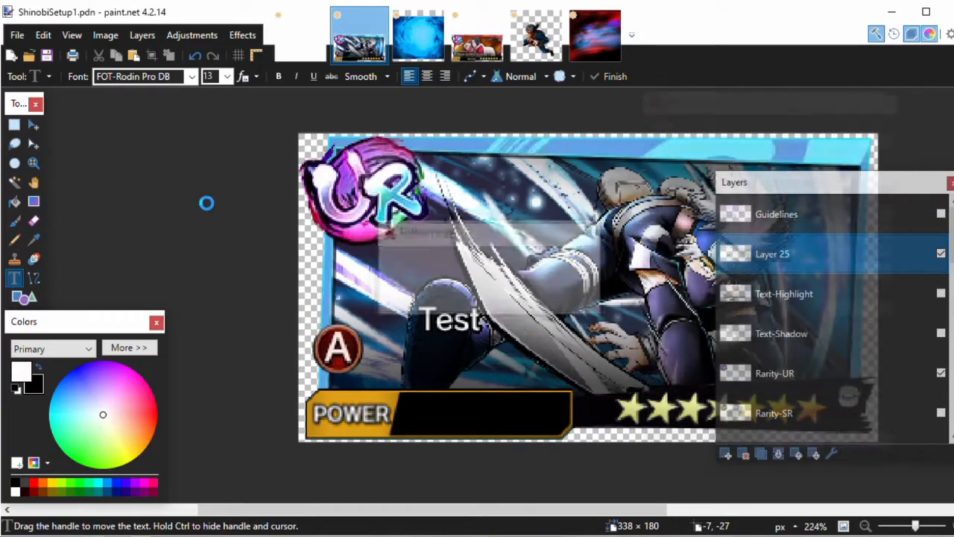
# Move the "Test" text on Layer 25 up and left until it sits just above and right of the A badge.
pyautogui.click(33, 125)
pyautogui.moveTo(369, 269); pyautogui.dragTo(273, 250)
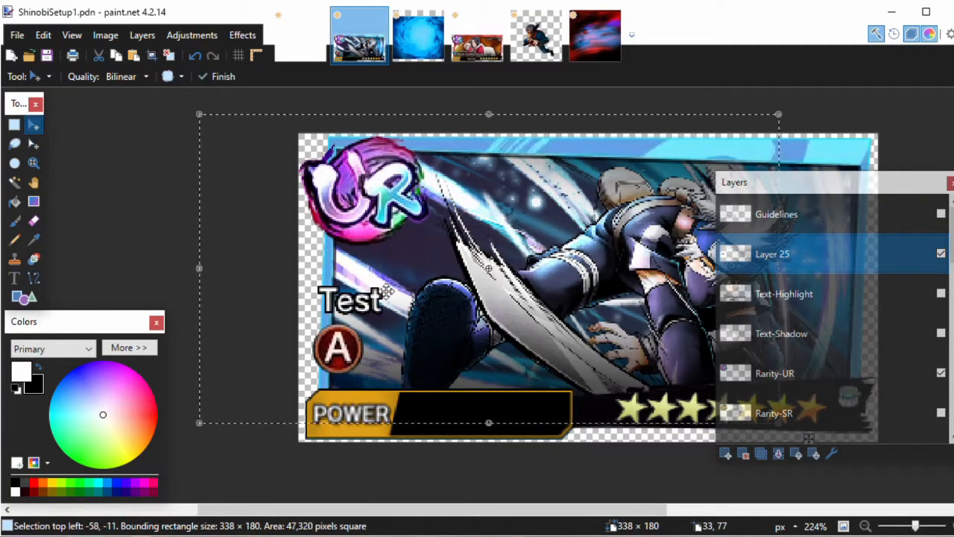
pyautogui.scroll(-2, 456, 345)
pyautogui.hotkey('ctrl', 'z')
pyautogui.scroll(4, 451, 345)
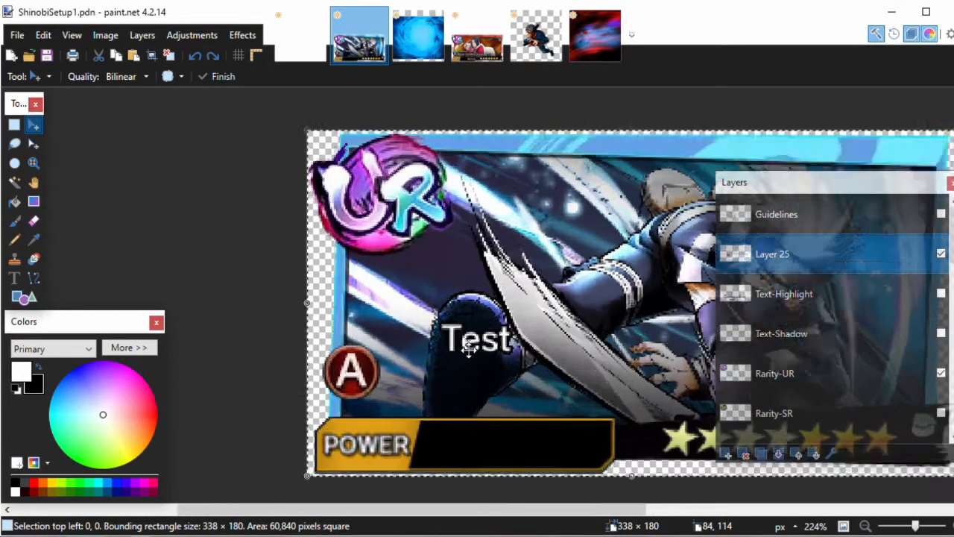
pyautogui.moveTo(431, 299); pyautogui.dragTo(355, 273)
pyautogui.click(252, 37)
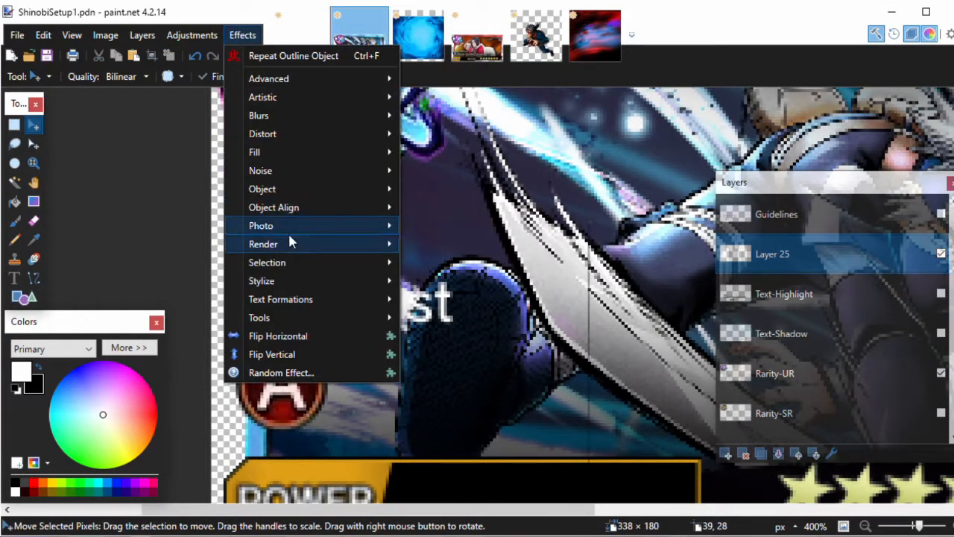
pyautogui.moveTo(302, 190)
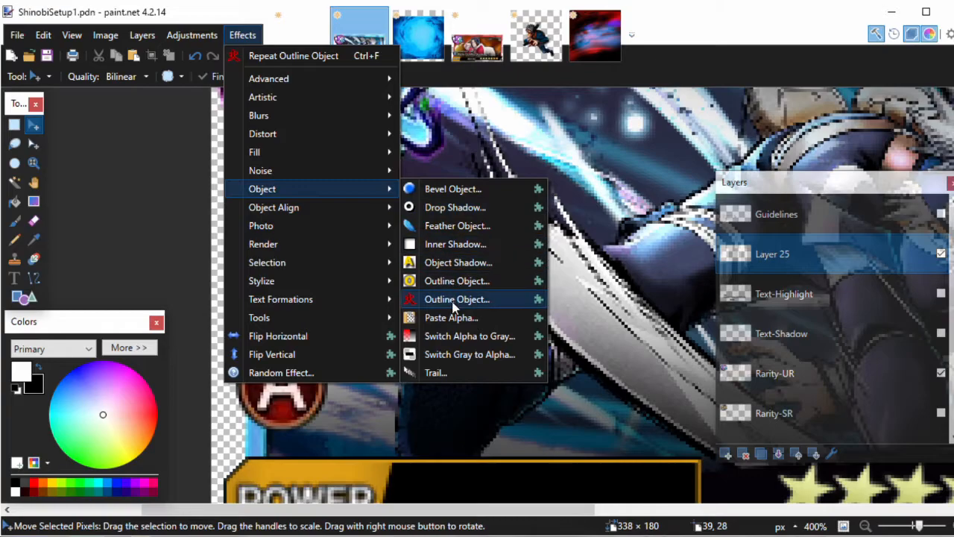
pyautogui.moveTo(295, 218)
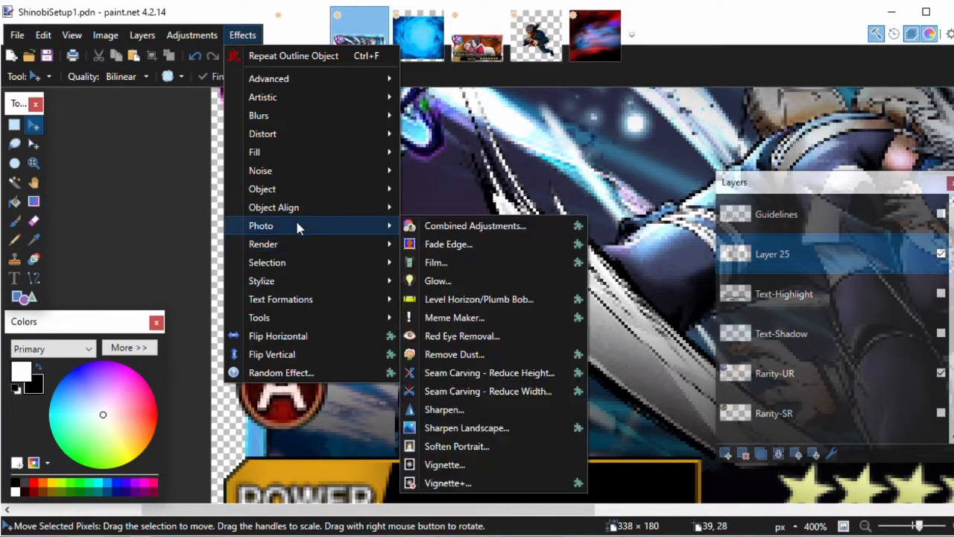
pyautogui.click(146, 263)
# Show and select the Text-Shadow layer, and add a second "Test" text on it aligned exactly behind the white one.
pyautogui.scroll(4, 294, 281)
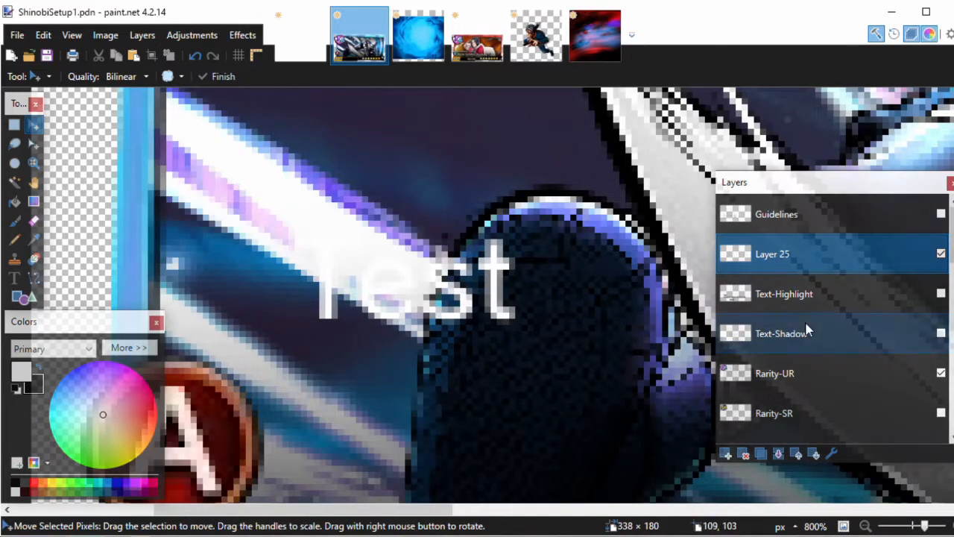
pyautogui.click(927, 340)
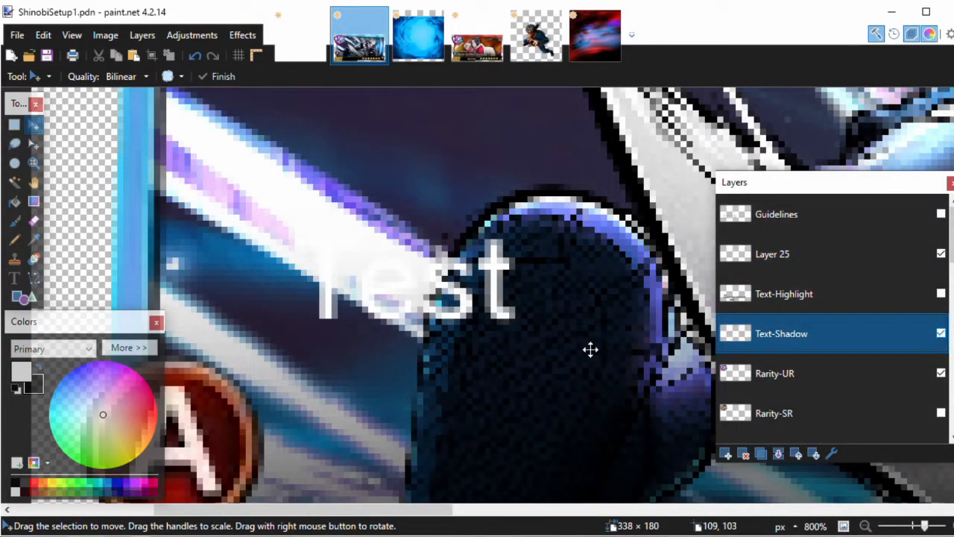
pyautogui.click(14, 181)
pyautogui.scroll(1, 486, 297)
pyautogui.scroll(2, 486, 296)
pyautogui.click(14, 277)
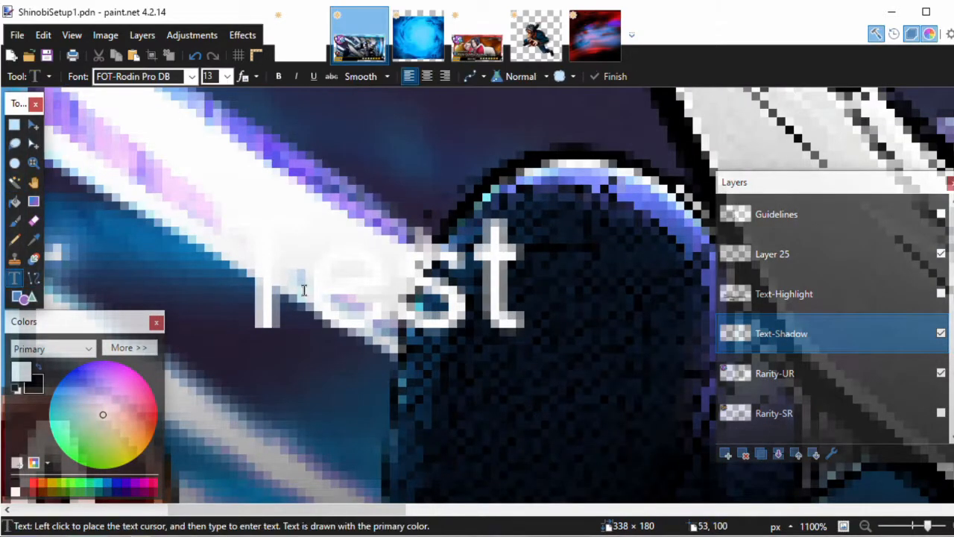
pyautogui.click(225, 110)
pyautogui.write('Test')
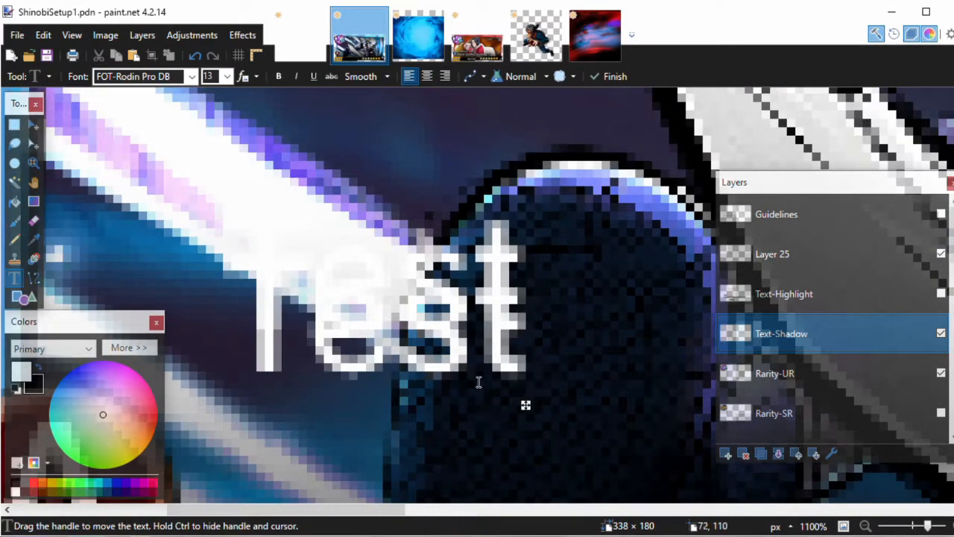
pyautogui.moveTo(526, 405); pyautogui.dragTo(532, 366)
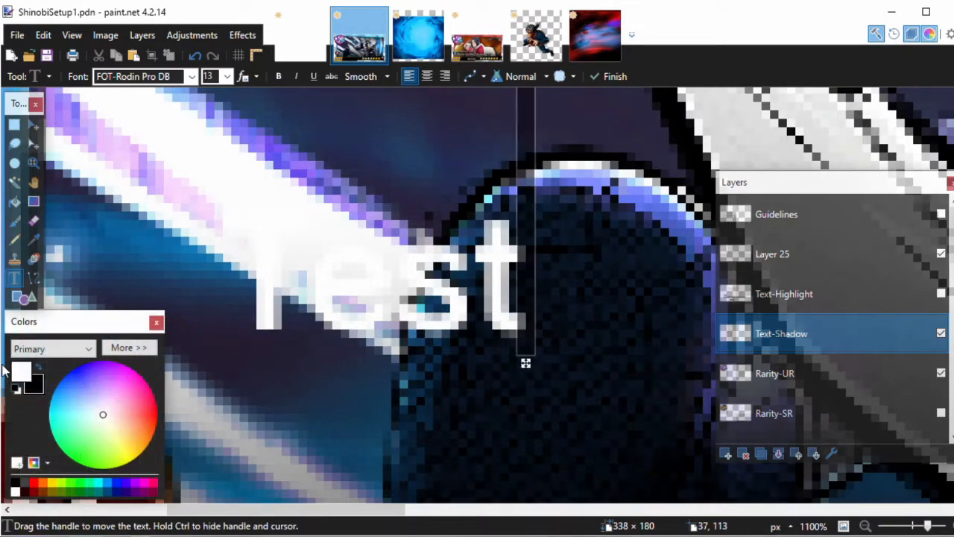
# Swap the primary and secondary colors to make the "Test" text on the Text-Shadow layer black.
pyautogui.click(37, 363)
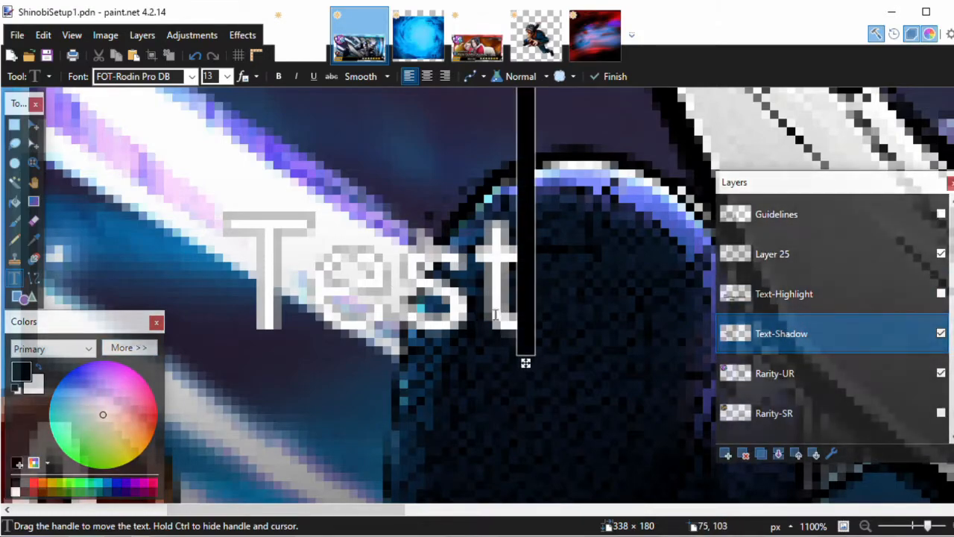
pyautogui.moveTo(493, 314); pyautogui.dragTo(465, 347)
pyautogui.scroll(-5, 367, 282)
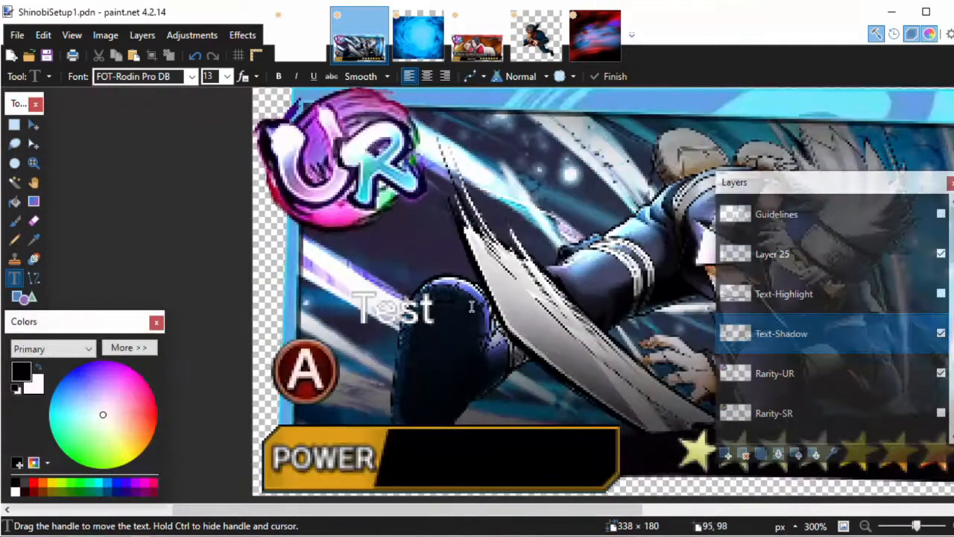
# Apply a Glow effect to the Text-Shadow layer with radius 2, brightness -100 and contrast 100.
pyautogui.click(242, 35)
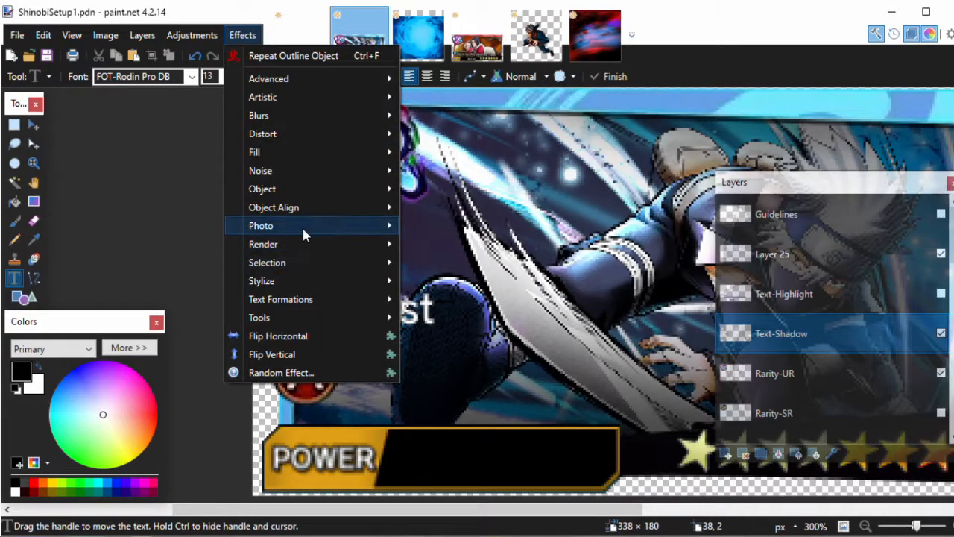
pyautogui.moveTo(302, 231)
pyautogui.click(440, 281)
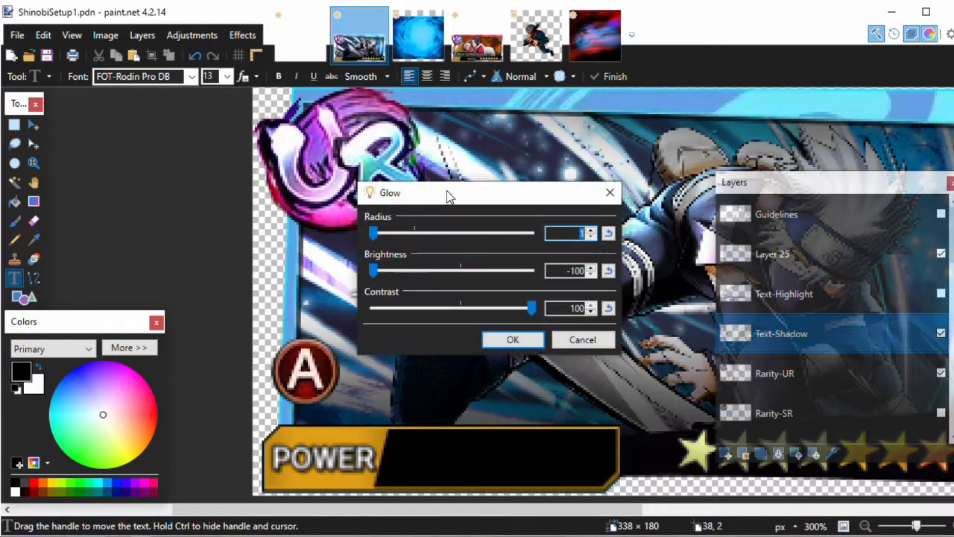
pyautogui.moveTo(442, 196); pyautogui.dragTo(630, 173)
pyautogui.moveTo(557, 211)
pyautogui.mouseDown()
pyautogui.moveTo(714, 210)
pyautogui.moveTo(557, 210)
pyautogui.moveTo(570, 210)
pyautogui.mouseUp()
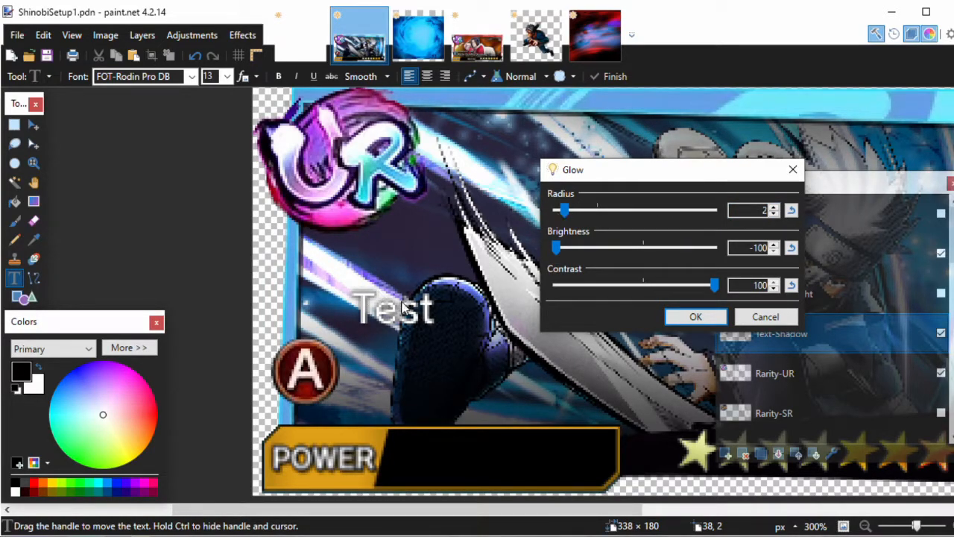
pyautogui.click(696, 317)
pyautogui.scroll(-2, 462, 320)
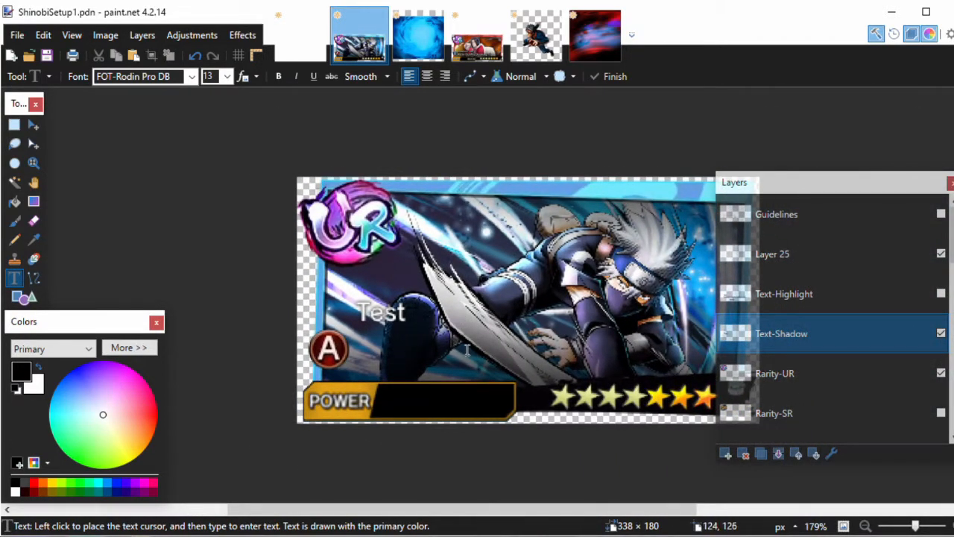
# Repeat the Glow effect on the Text-Shadow layer several times to darken the shadow around the "Test" text.
pyautogui.click(243, 35)
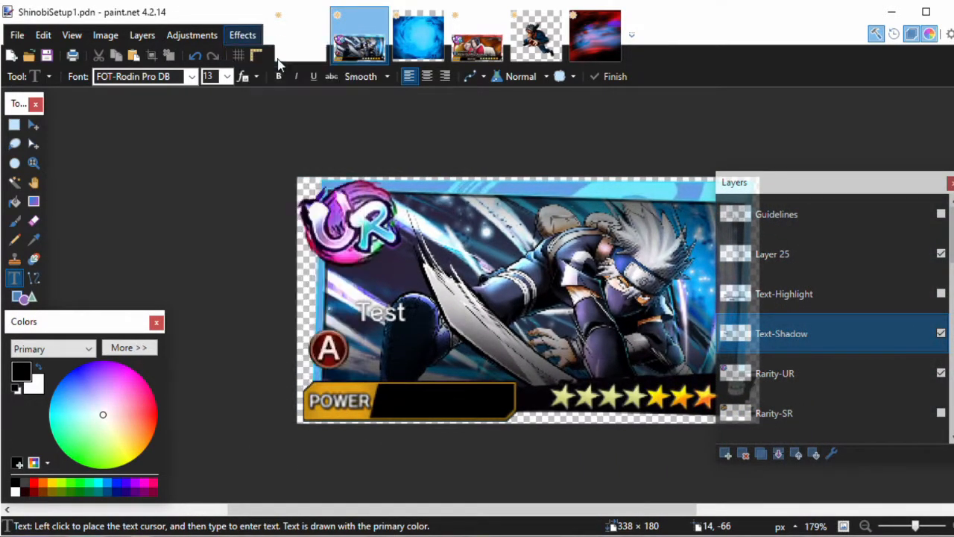
pyautogui.click(444, 276)
pyautogui.click(237, 35)
pyautogui.click(233, 36)
pyautogui.click(233, 37)
pyautogui.click(252, 60)
pyautogui.moveTo(456, 325); pyautogui.dragTo(374, 319)
pyautogui.scroll(-2, 366, 306)
pyautogui.scroll(3, 306, 317)
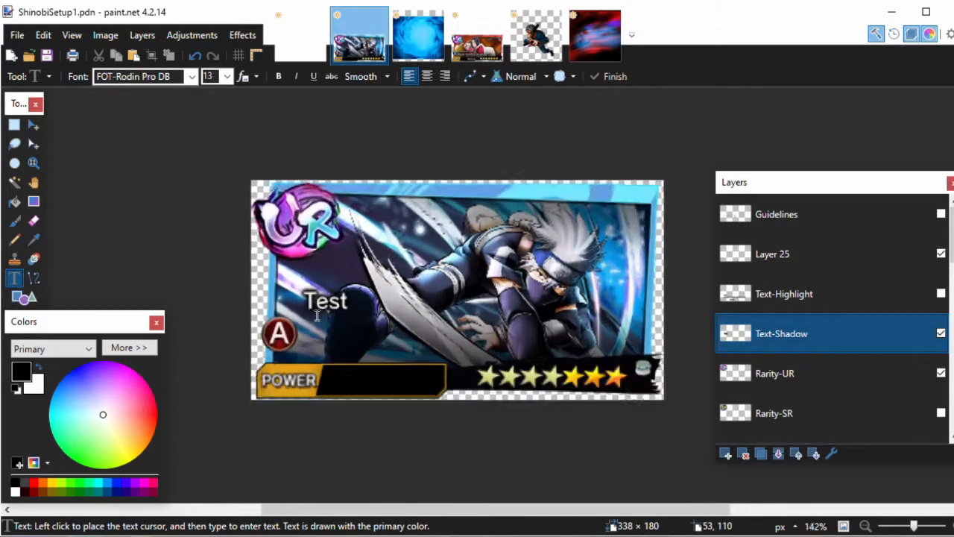
# Move the Text-Shadow layer's content away from the white "Test" text to inspect it separately, and undo the move.
pyautogui.click(33, 124)
pyautogui.moveTo(295, 245); pyautogui.dragTo(337, 331)
pyautogui.hotkey('ctrl', 'z')
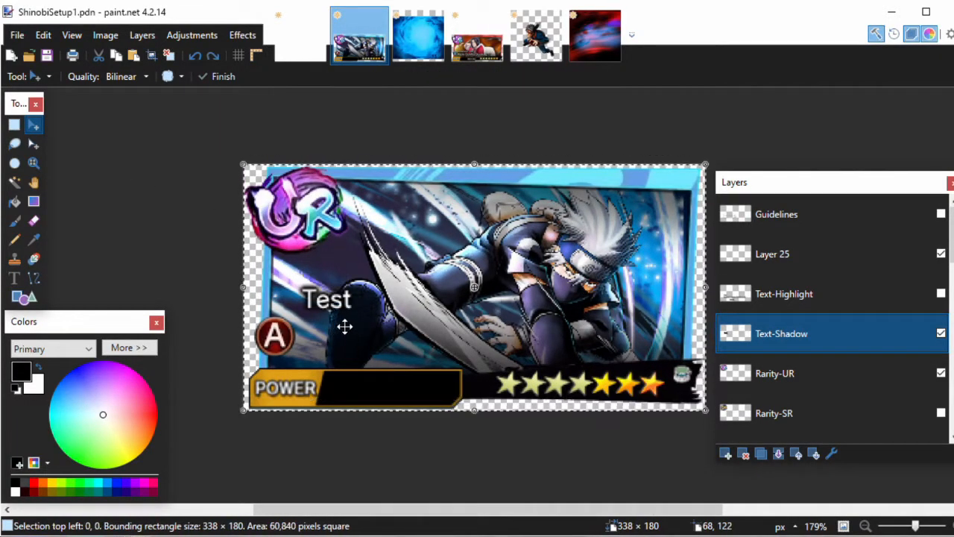
# Clear the selection on the card and inspect the shadowed "Test" text.
pyautogui.hotkey('ctrl', 'd')
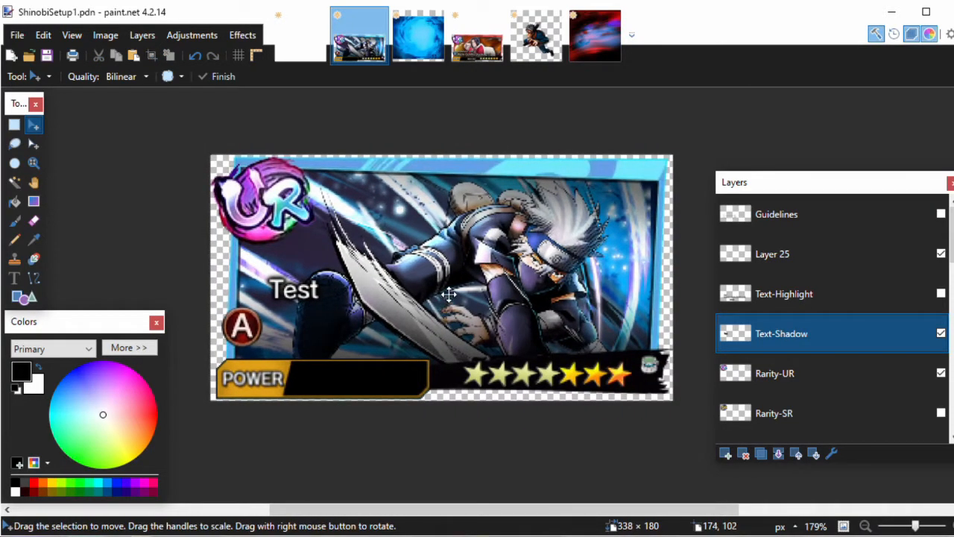
pyautogui.moveTo(388, 276); pyautogui.dragTo(321, 349)
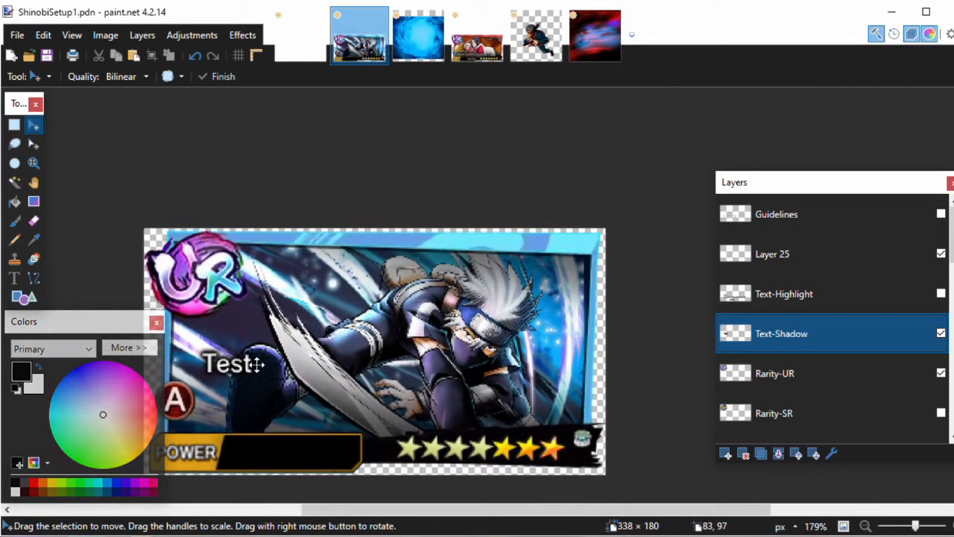
pyautogui.moveTo(259, 365); pyautogui.dragTo(305, 333)
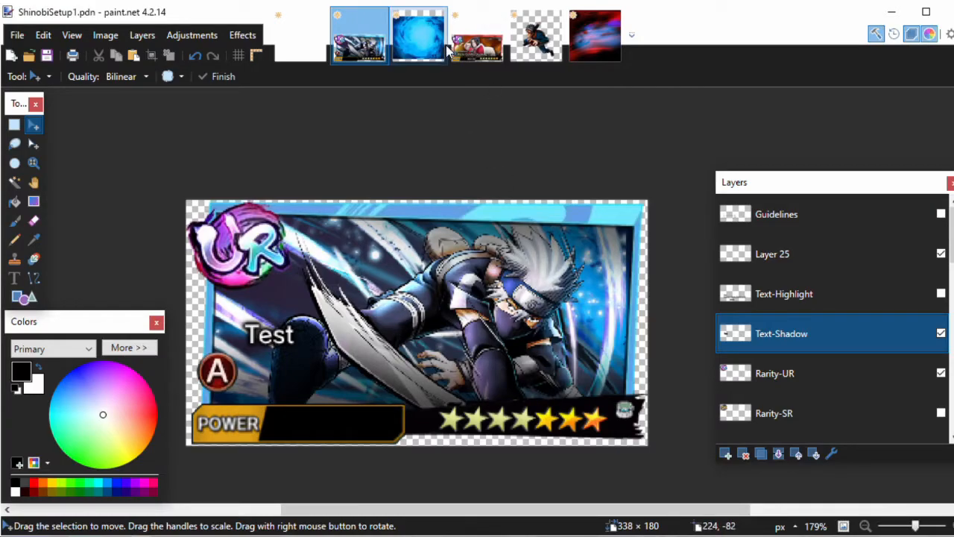
# Open the KisameHoshigaki2.pdn card and examine the striped line shading on the character's hand, arm and face up close.
pyautogui.click(418, 35)
pyautogui.click(477, 36)
pyautogui.scroll(-6, 483, 330)
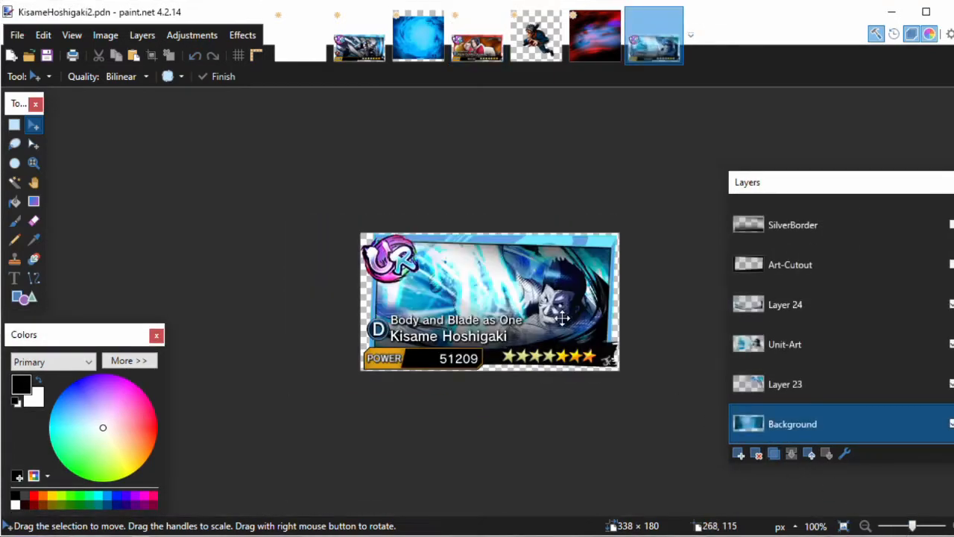
pyautogui.scroll(4, 515, 311)
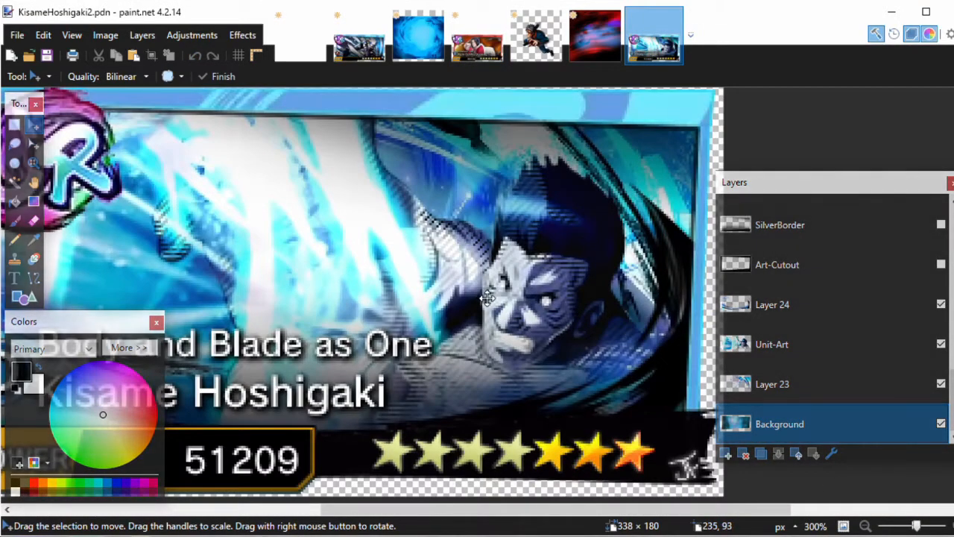
pyautogui.moveTo(370, 315); pyautogui.dragTo(457, 305)
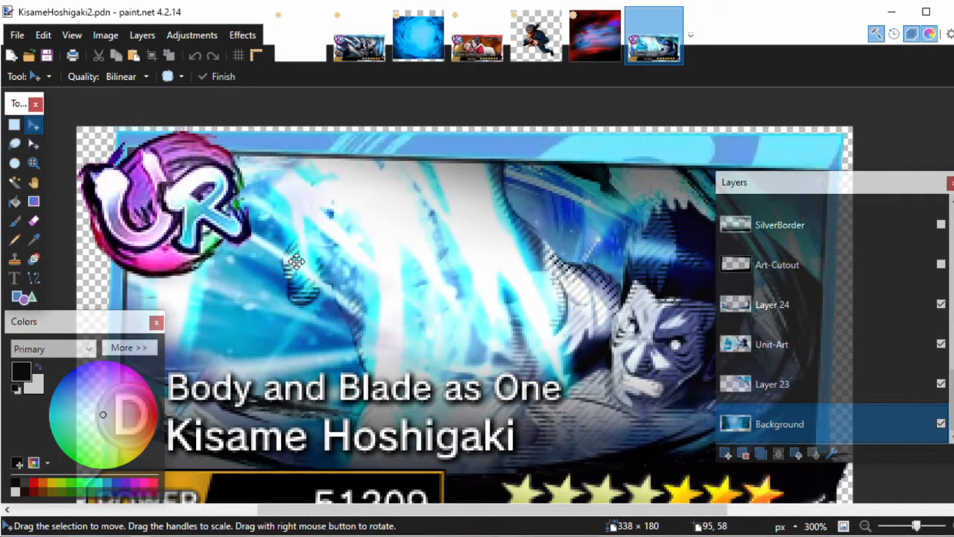
pyautogui.scroll(5, 333, 225)
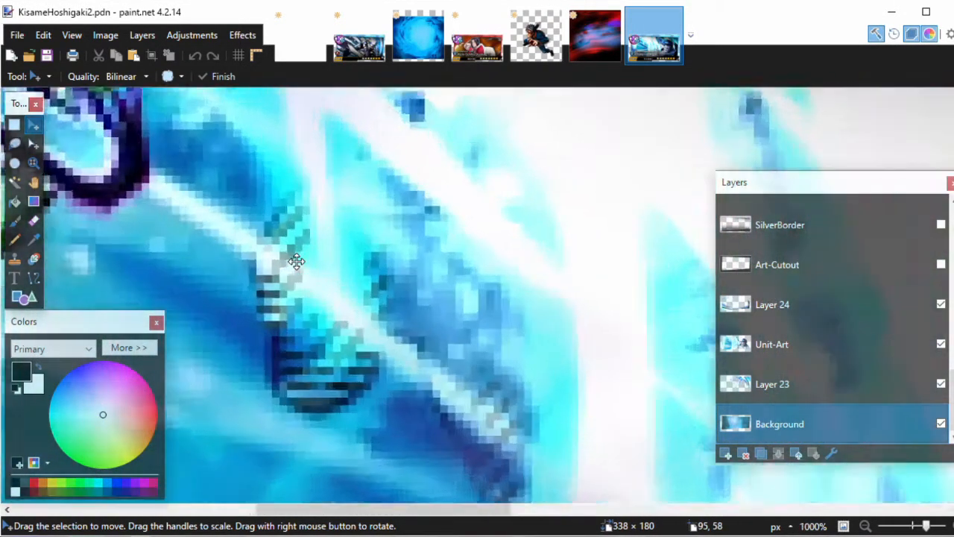
pyautogui.scroll(-5, 337, 301)
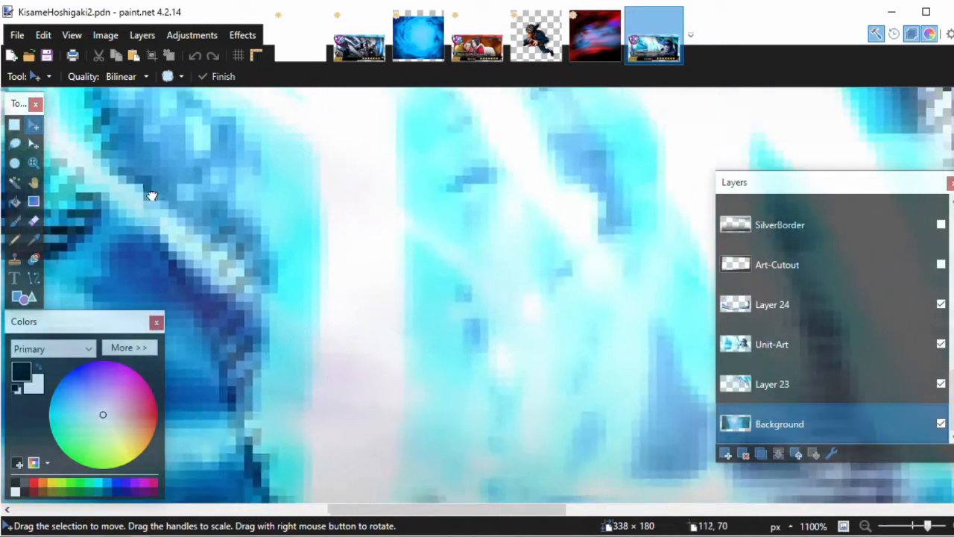
pyautogui.moveTo(698, 292); pyautogui.dragTo(478, 192)
pyautogui.moveTo(580, 156); pyautogui.dragTo(421, 198)
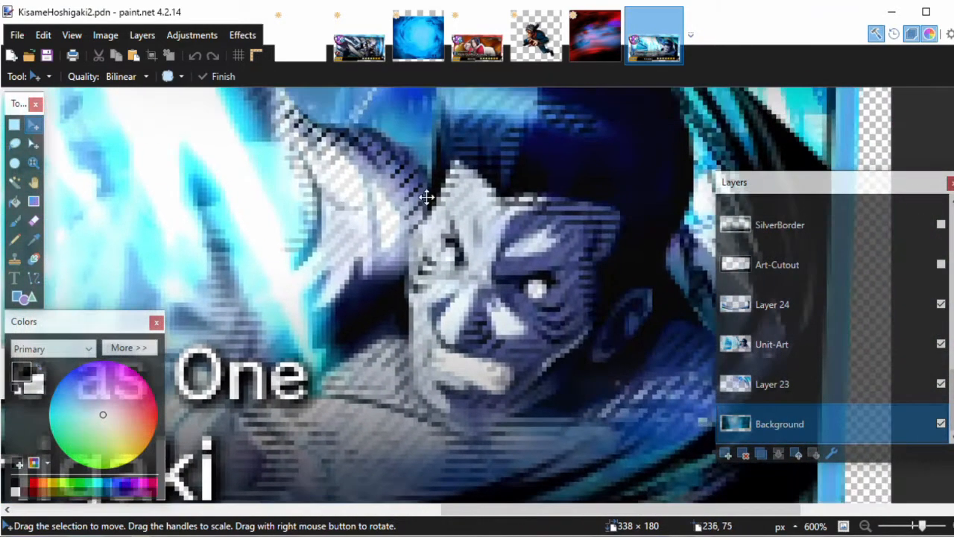
pyautogui.scroll(2, 447, 199)
pyautogui.moveTo(536, 175); pyautogui.dragTo(542, 242)
pyautogui.moveTo(386, 283); pyautogui.dragTo(380, 228)
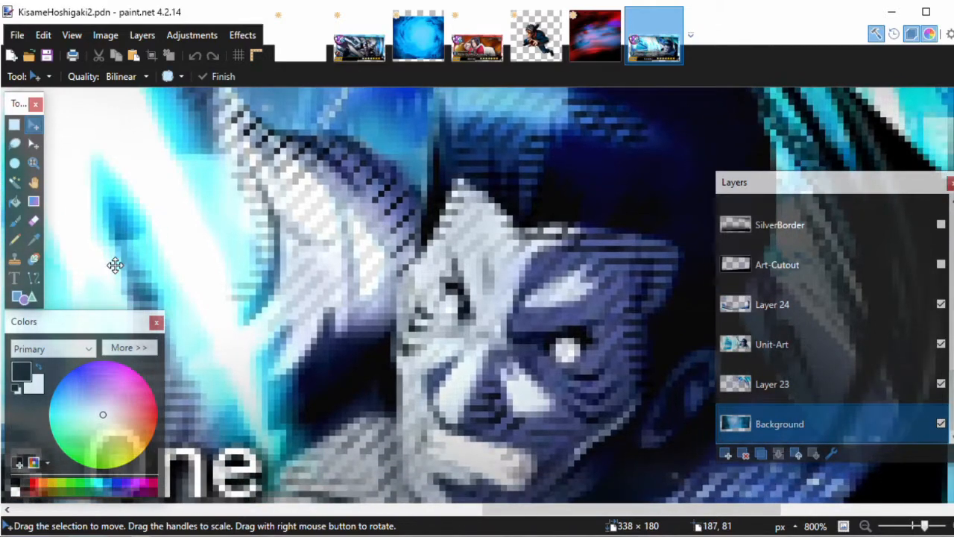
# Choose the Paintbrush and set its fill pattern to Forward Diagonal.
pyautogui.click(14, 241)
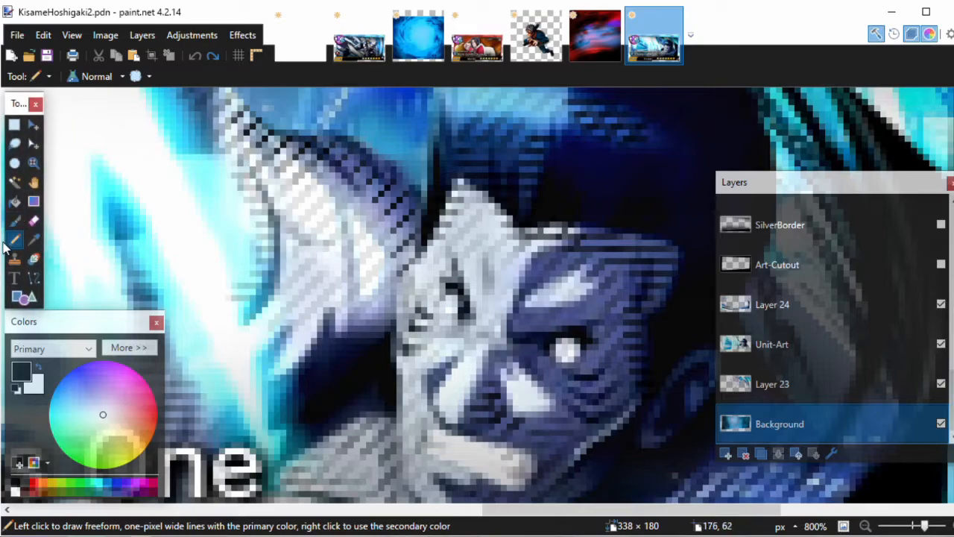
pyautogui.click(15, 220)
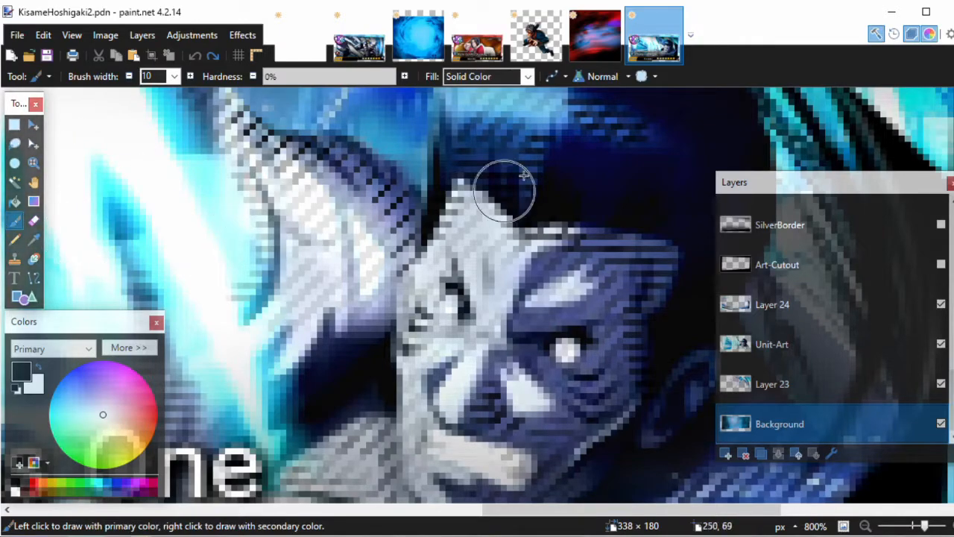
pyautogui.click(531, 78)
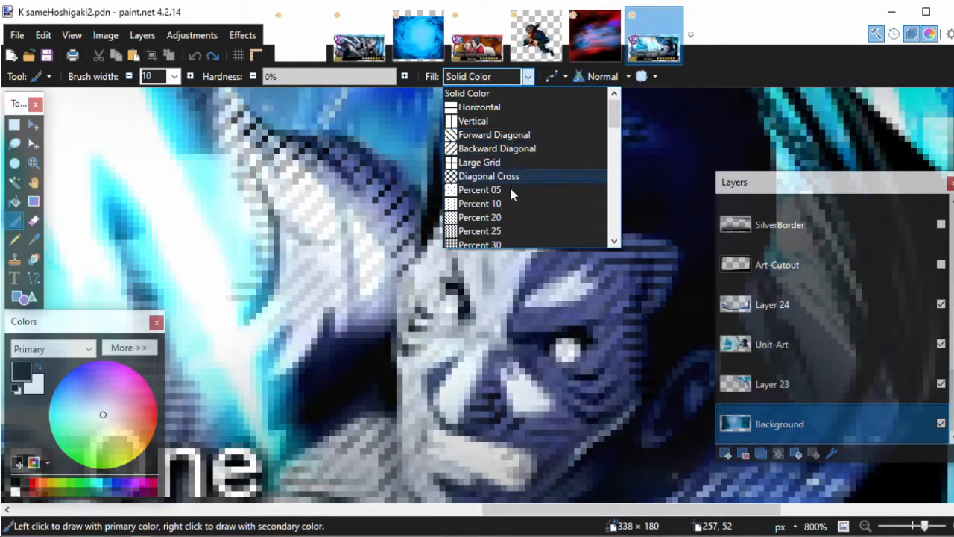
pyautogui.scroll(-1, 507, 207)
pyautogui.scroll(1, 502, 150)
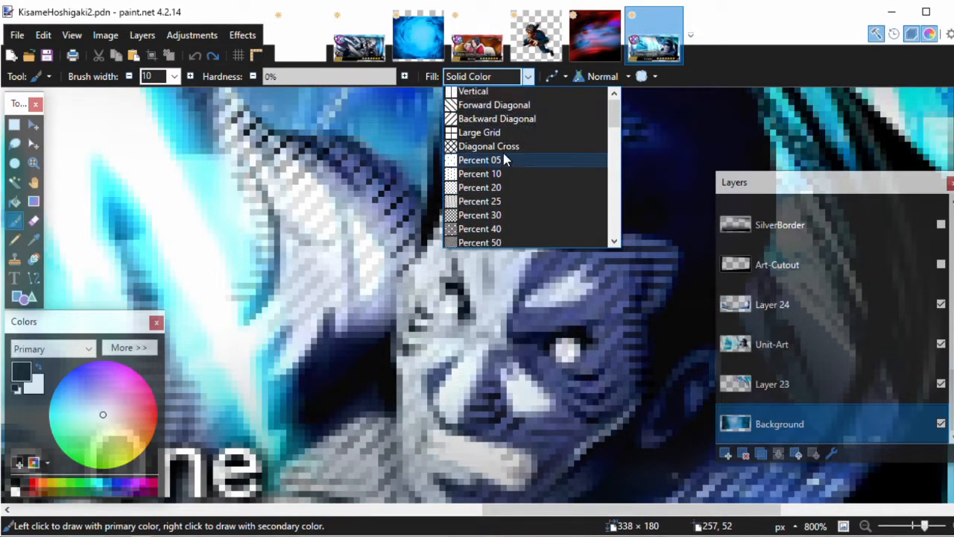
pyautogui.click(481, 135)
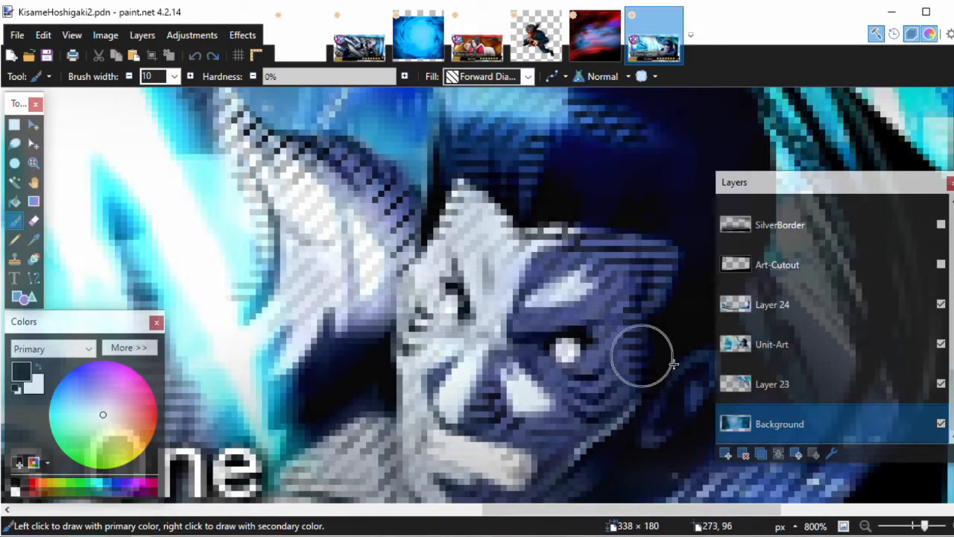
# Add a new layer above the Guidelines layer, at the very top of the layer stack.
pyautogui.scroll(5, 757, 371)
pyautogui.click(821, 220)
pyautogui.click(725, 454)
# Try a black-on-white diagonal hatch stroke over the character's arm on the new layer, and undo it.
pyautogui.moveTo(426, 298); pyautogui.dragTo(468, 339)
pyautogui.moveTo(365, 340)
pyautogui.mouseDown()
pyautogui.moveTo(412, 313)
pyautogui.moveTo(401, 259)
pyautogui.mouseUp()
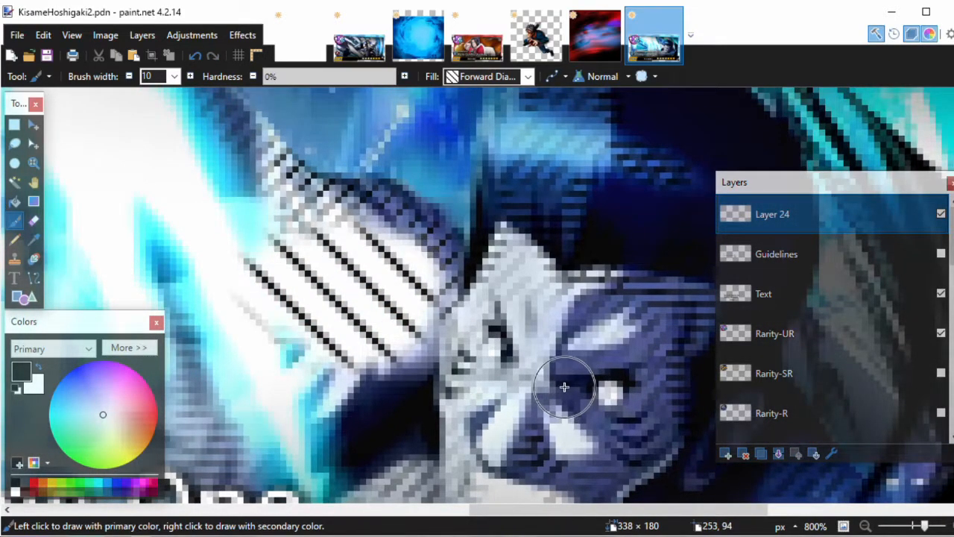
pyautogui.hotkey('ctrl', 'z')
# Make the white color fully transparent with opacity 0, keeping it as secondary and black as primary.
pyautogui.click(39, 369)
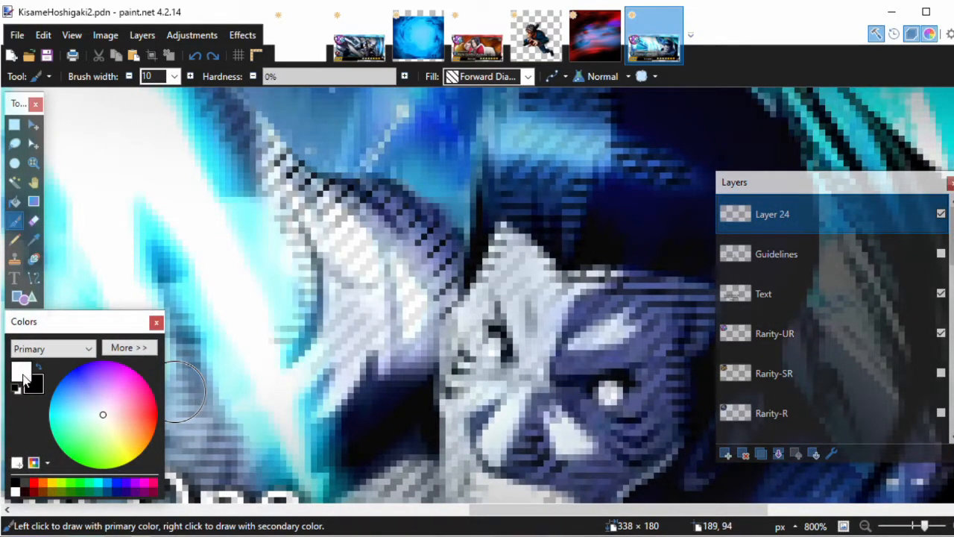
pyautogui.click(129, 348)
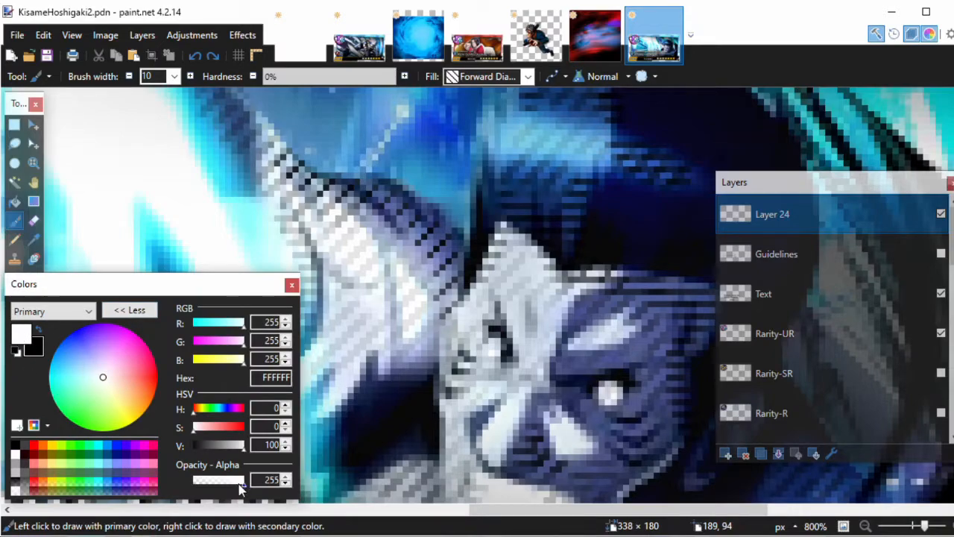
pyautogui.moveTo(231, 486); pyautogui.dragTo(102, 479)
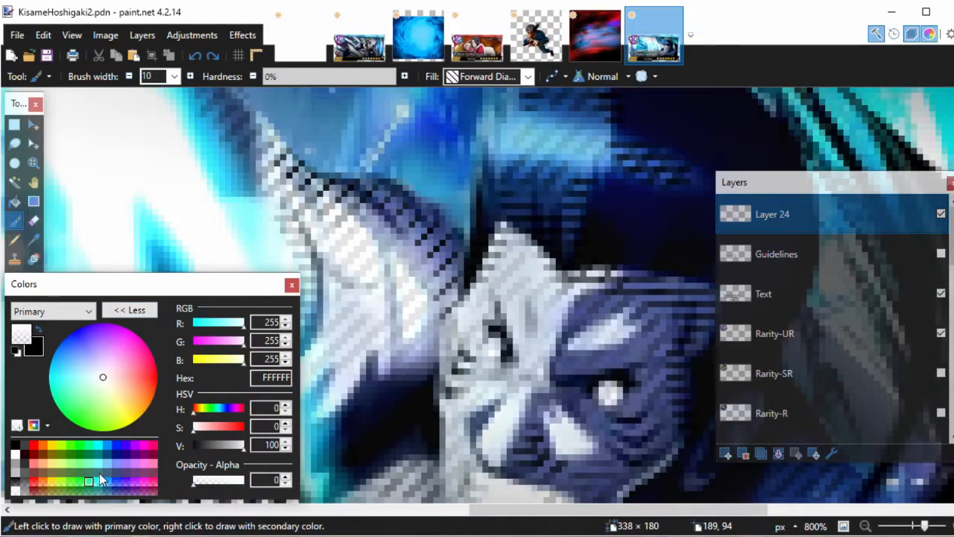
pyautogui.click(38, 329)
# Try painting black diagonal hatch lines with transparent gaps over the character's arm, and check the card up close and as a whole.
pyautogui.moveTo(401, 268)
pyautogui.mouseDown()
pyautogui.moveTo(438, 292)
pyautogui.moveTo(472, 268)
pyautogui.mouseUp()
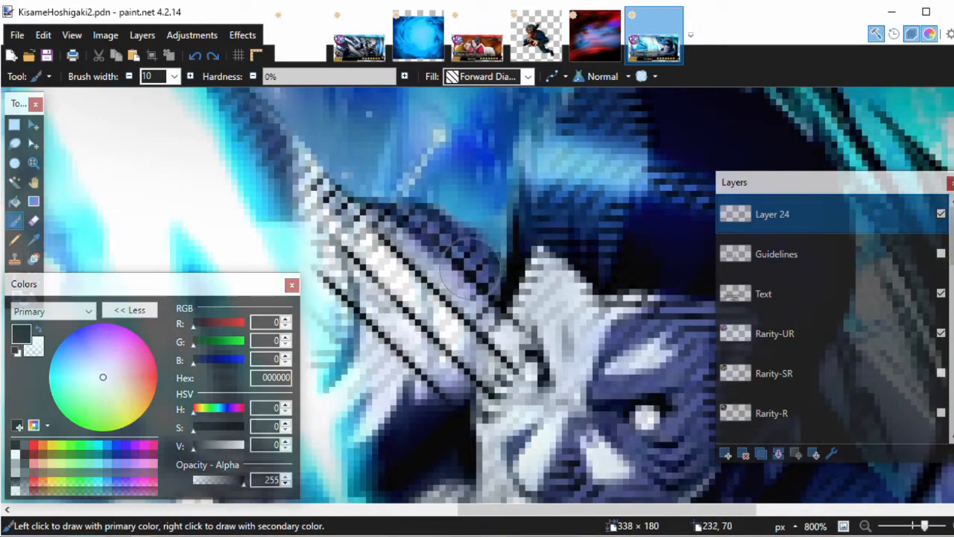
pyautogui.scroll(-4, 472, 268)
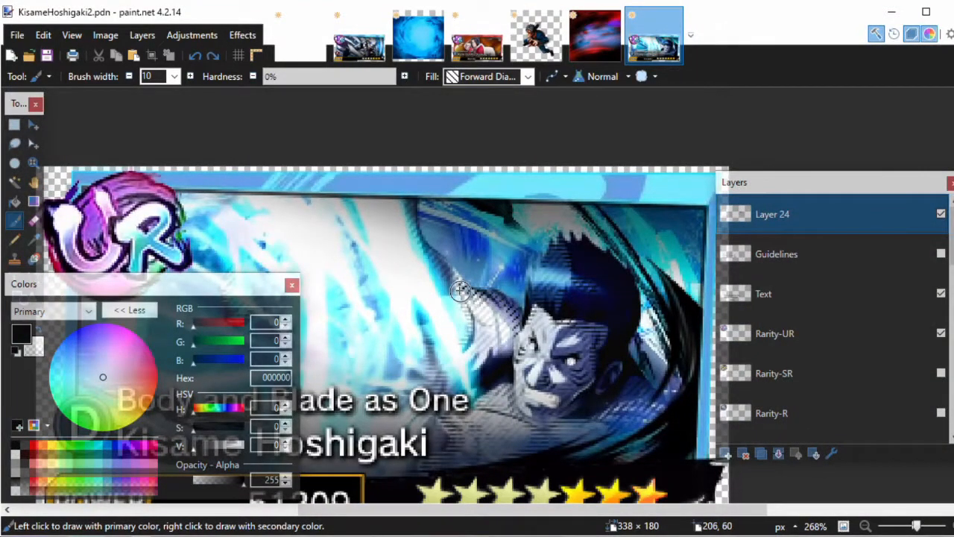
pyautogui.scroll(-2, 566, 405)
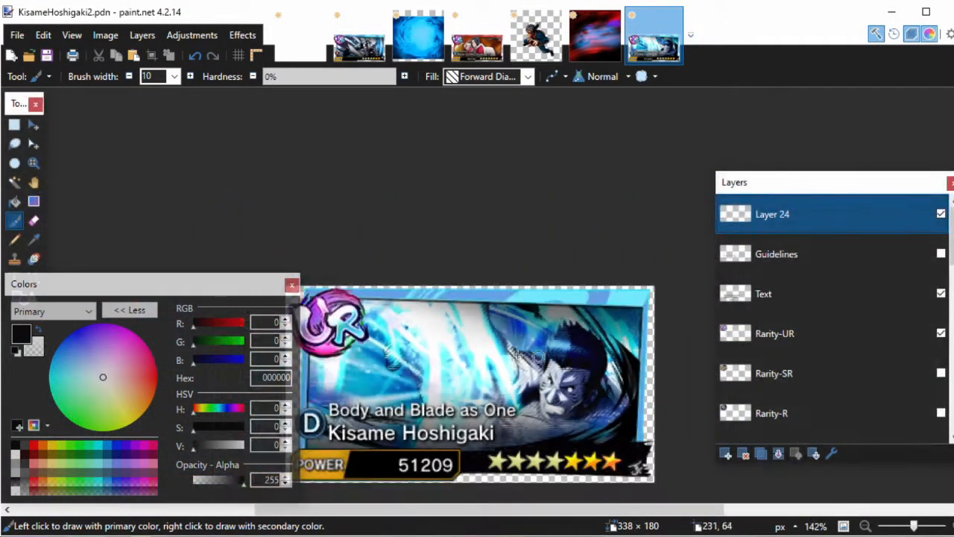
pyautogui.scroll(4, 602, 386)
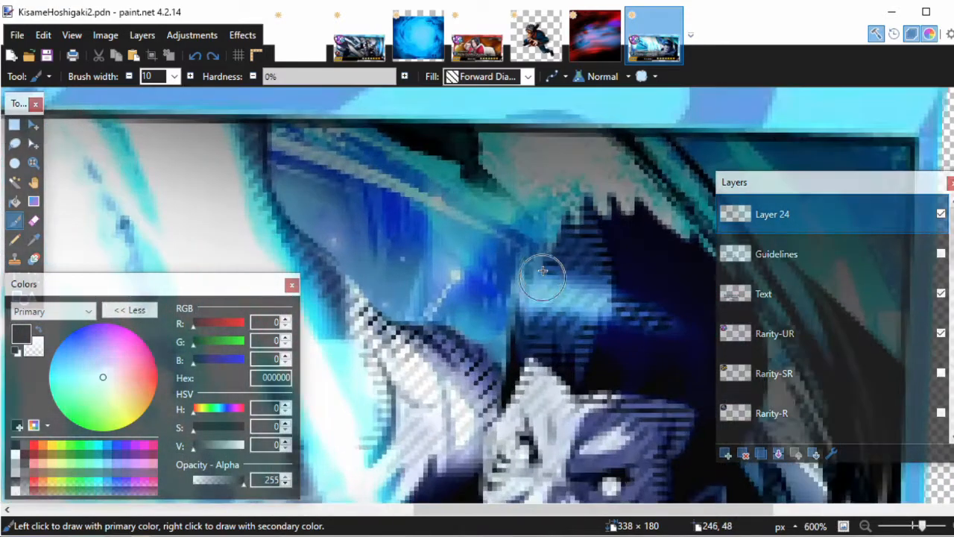
pyautogui.scroll(-2, 618, 403)
# Lower the black primary color's opacity to 93 and paint faint diagonal hatch lines over the character's hair highlight.
pyautogui.moveTo(238, 478); pyautogui.dragTo(214, 488)
pyautogui.scroll(5, 522, 375)
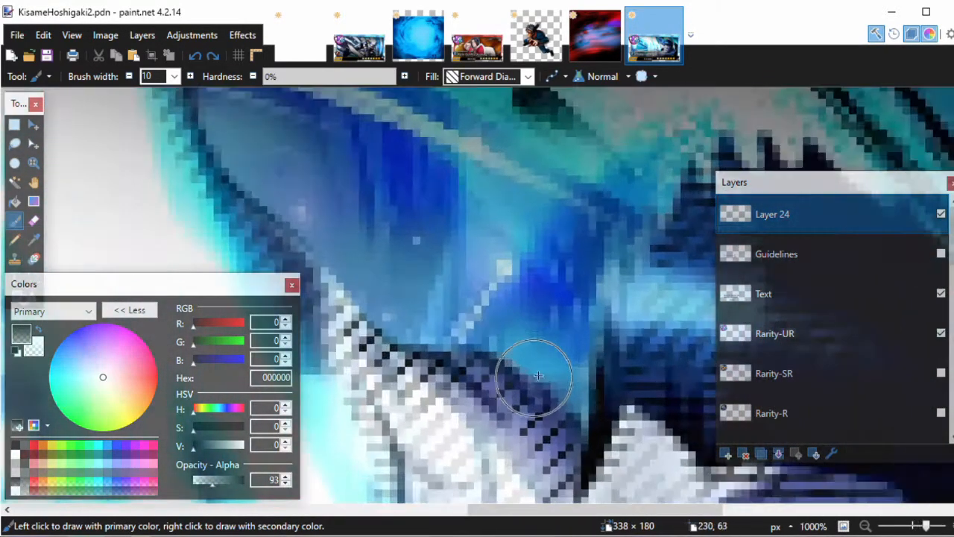
pyautogui.moveTo(633, 288); pyautogui.dragTo(448, 304)
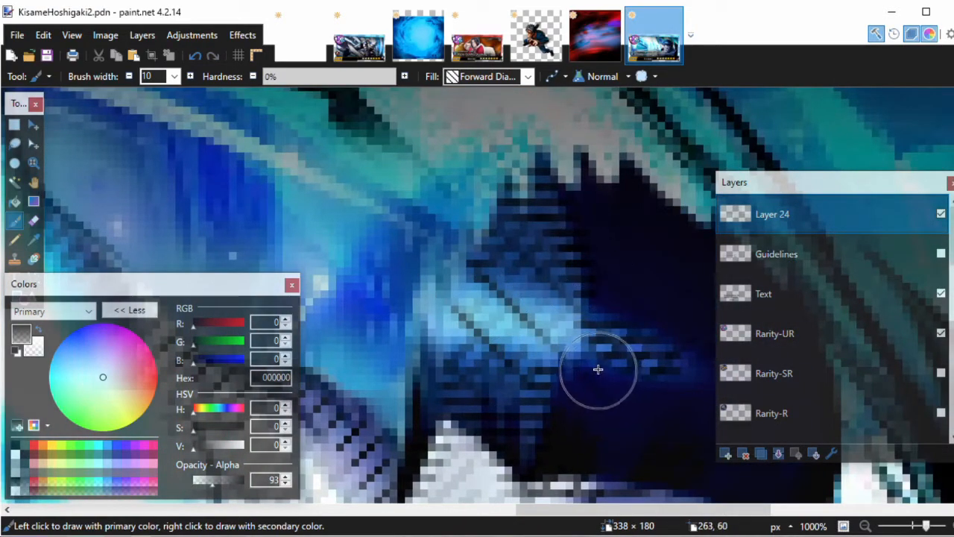
# Examine the line shading across the whole Kisame Hoshigaki card, from the character's hair and arm to the hand.
pyautogui.scroll(-5, 589, 377)
pyautogui.scroll(-2, 526, 303)
pyautogui.scroll(-1, 525, 303)
pyautogui.scroll(5, 552, 343)
pyautogui.scroll(-3, 522, 307)
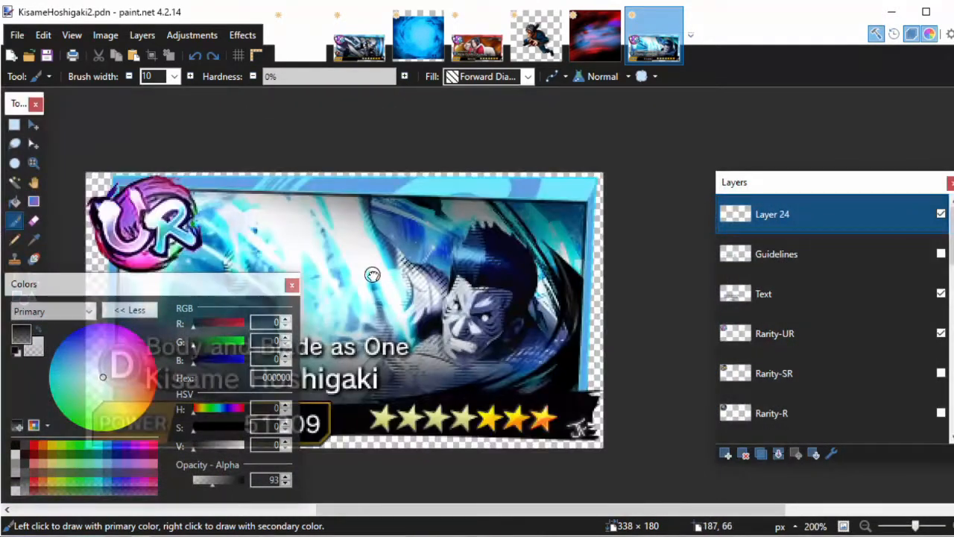
pyautogui.moveTo(372, 274); pyautogui.dragTo(548, 272)
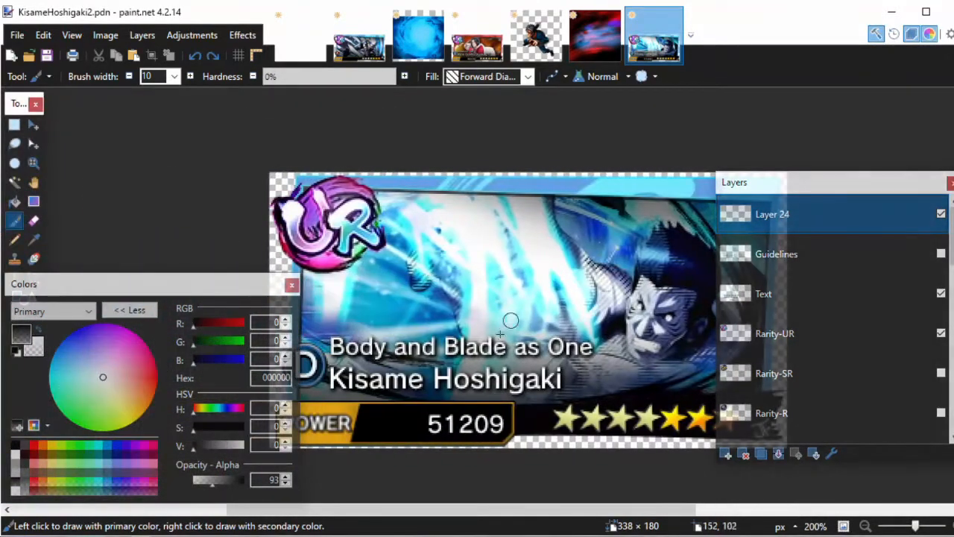
pyautogui.moveTo(522, 313); pyautogui.dragTo(549, 268)
pyautogui.moveTo(492, 329); pyautogui.dragTo(373, 319)
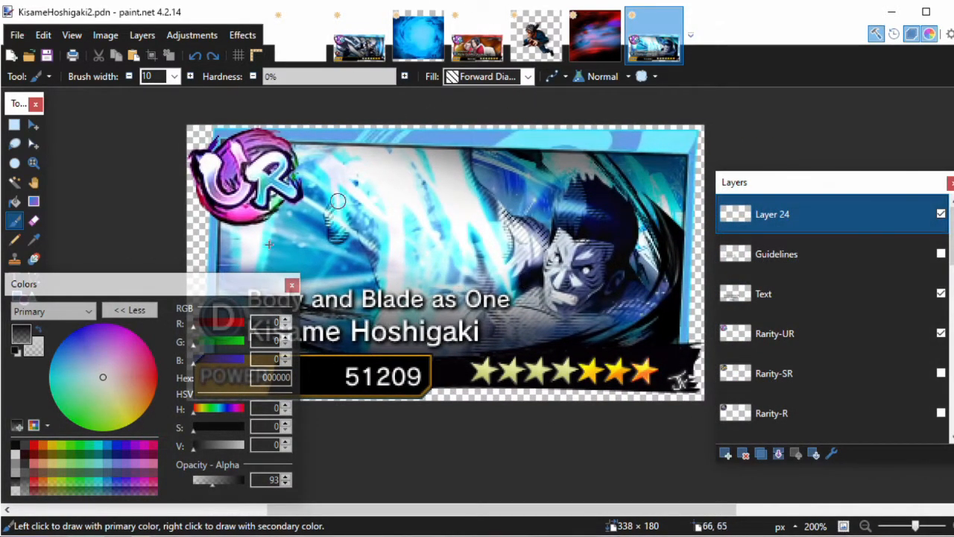